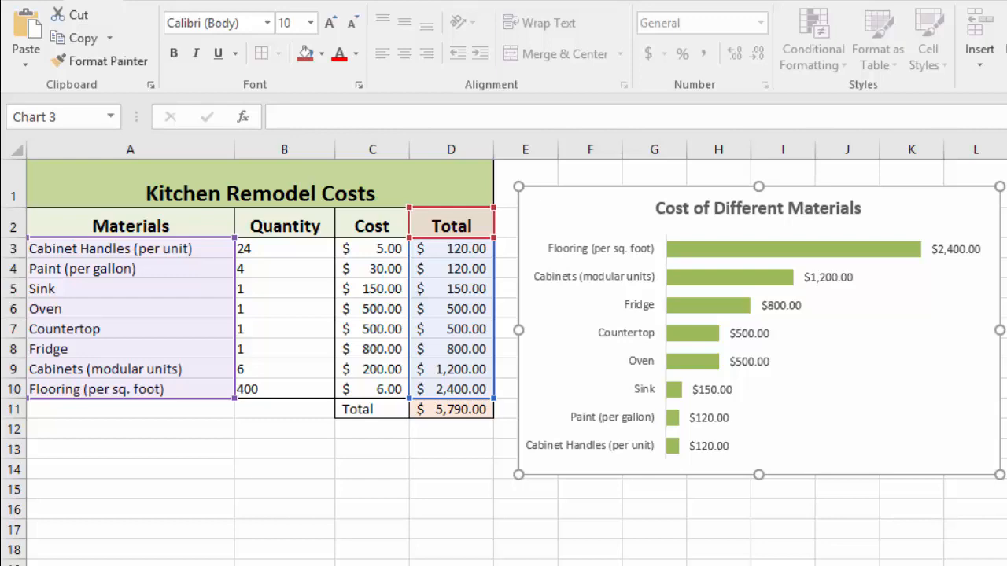
# Duplicate the Bar Chart worksheet as a new sheet
pyautogui.click(975, 548)
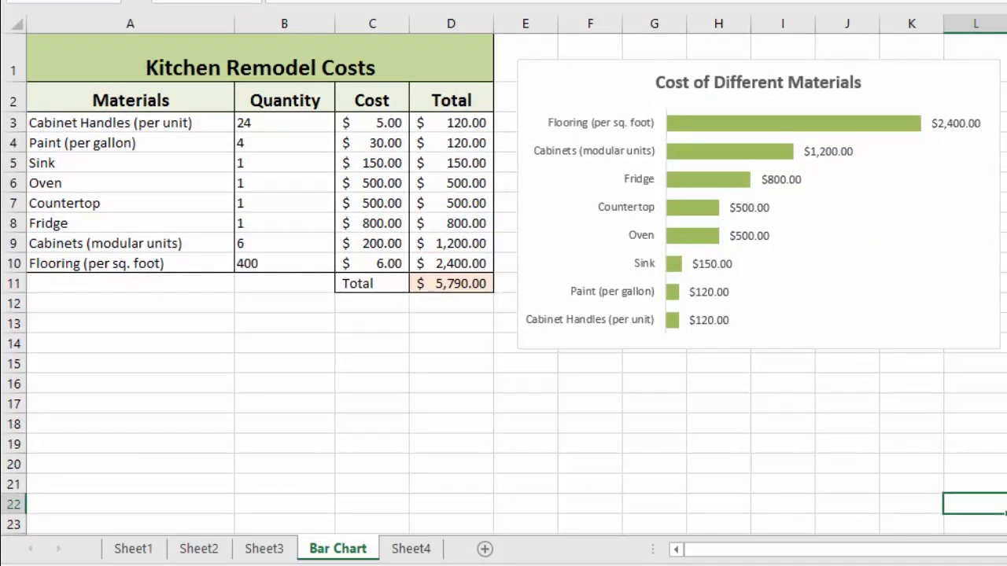
pyautogui.moveTo(337, 549); pyautogui.dragTo(393, 549)
pyautogui.moveTo(379, 549); pyautogui.dragTo(379, 549)
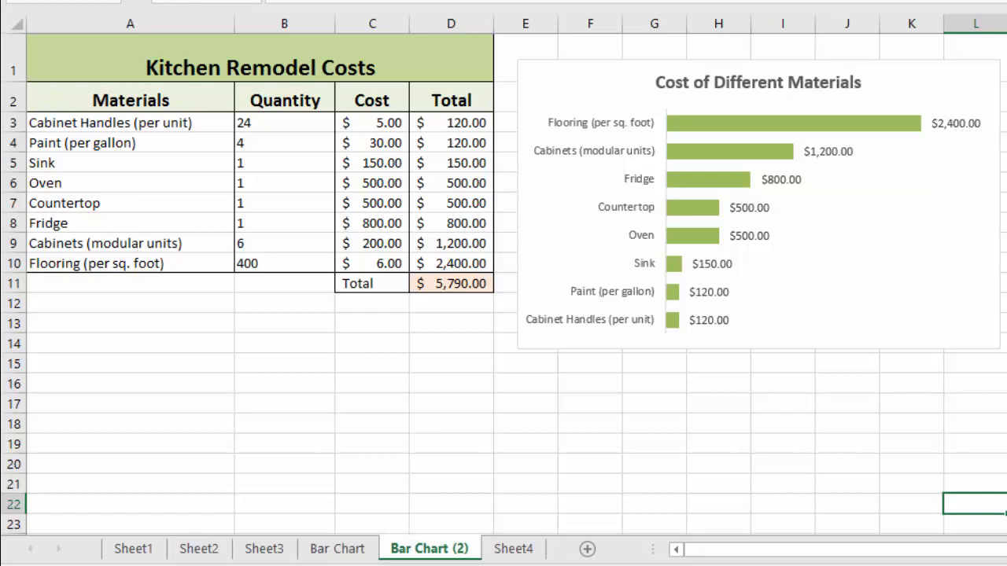
# Rename the duplicated sheet as Pie Chart
pyautogui.click(338, 549)
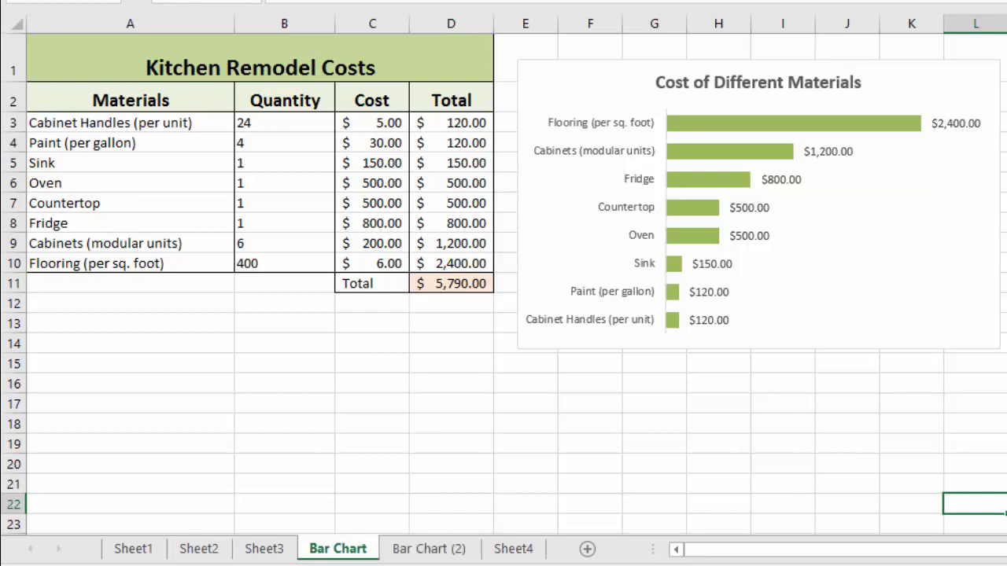
pyautogui.click(429, 548)
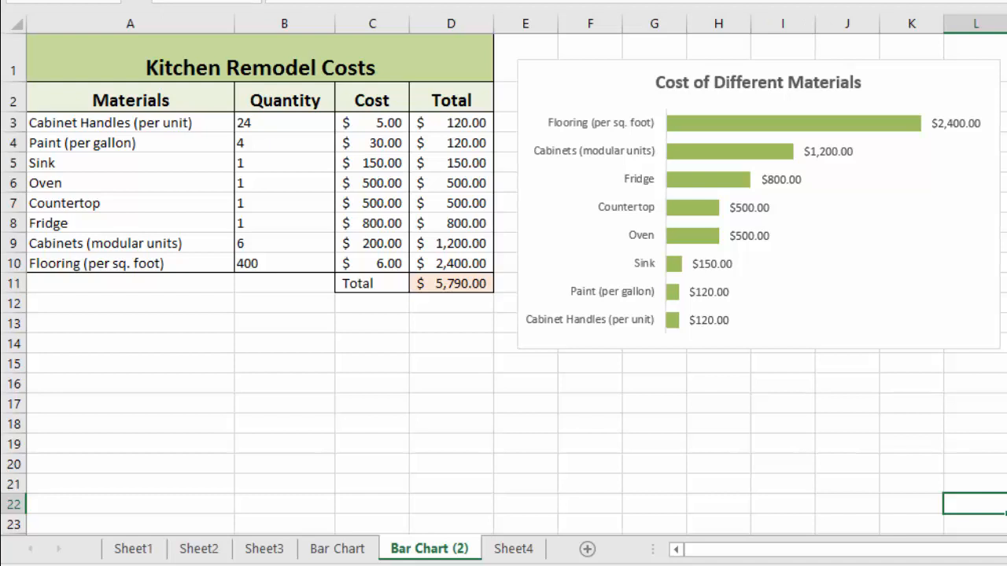
pyautogui.doubleClick(429, 549)
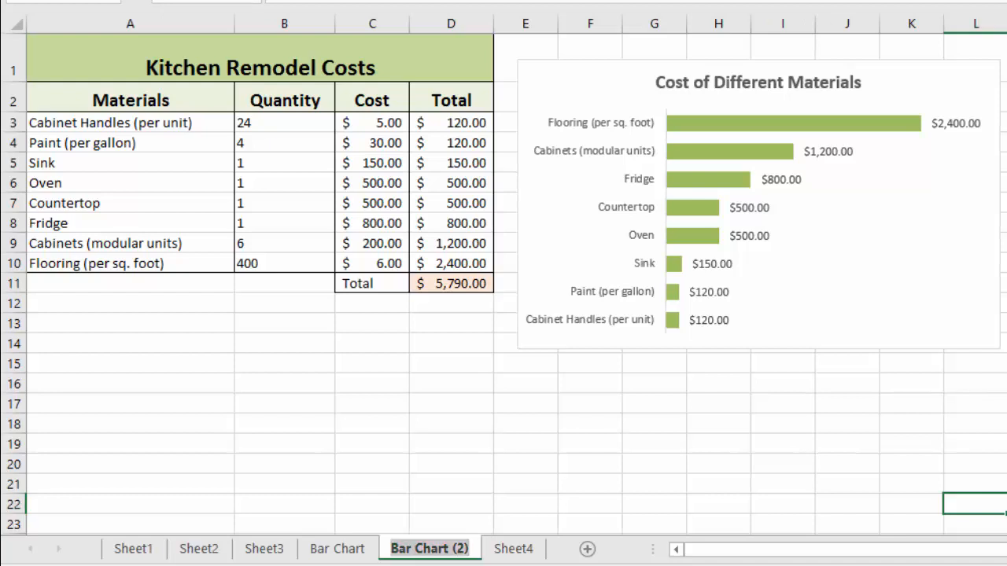
pyautogui.write('Pie Ch')
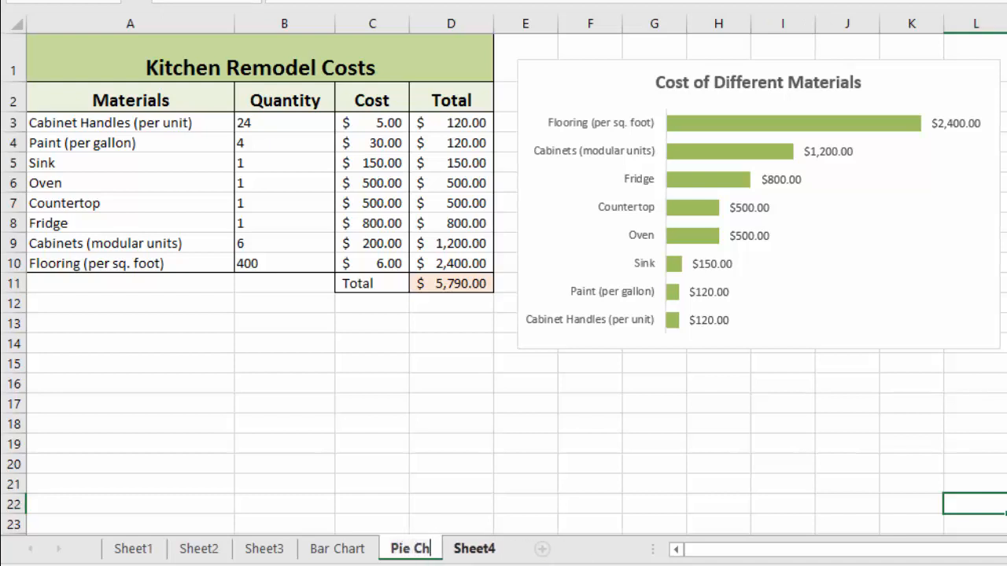
pyautogui.write('art')
pyautogui.press('Return')
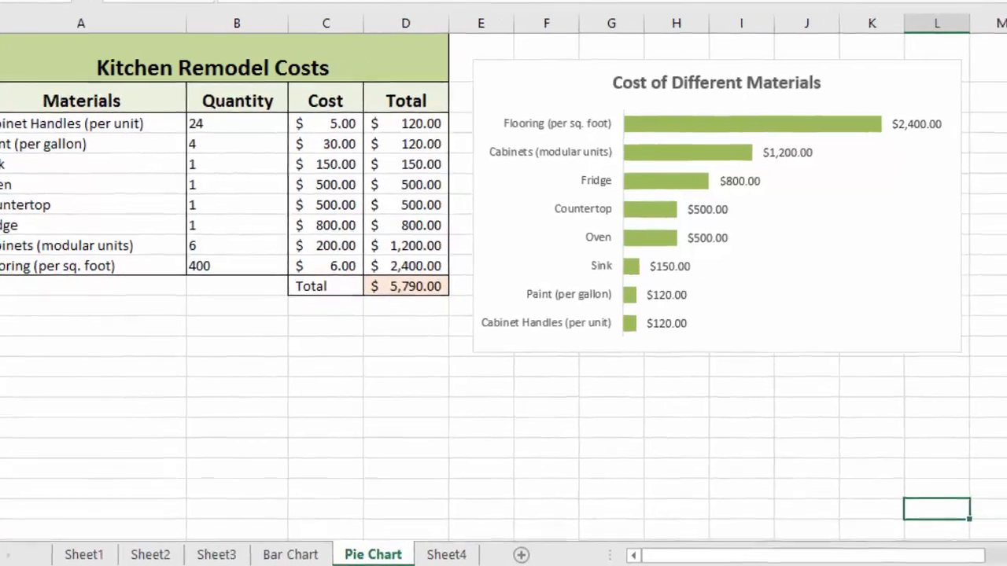
# Change the copied bar chart's type to Pie
pyautogui.click(613, 331)
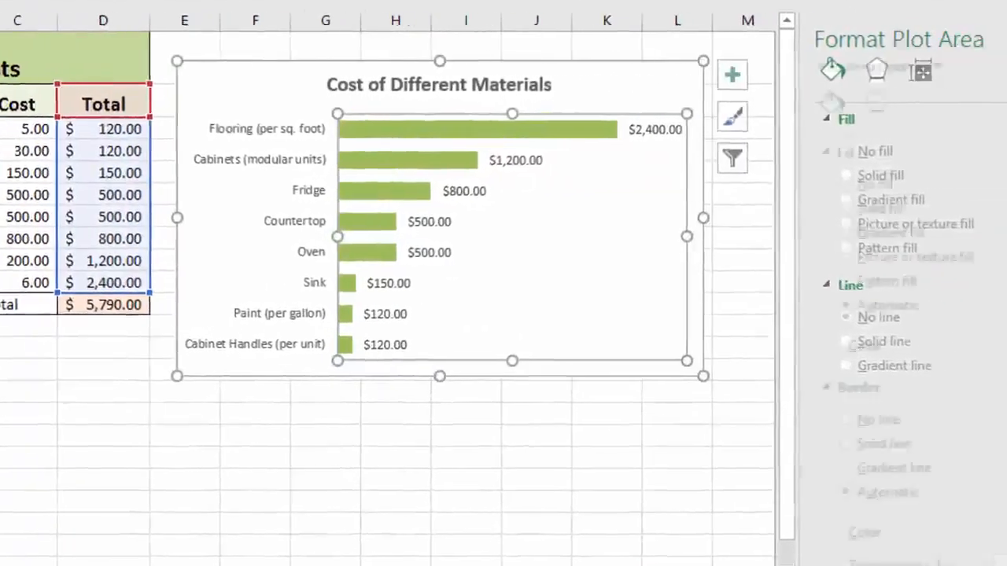
pyautogui.click(652, 91)
pyautogui.rightClick(652, 91)
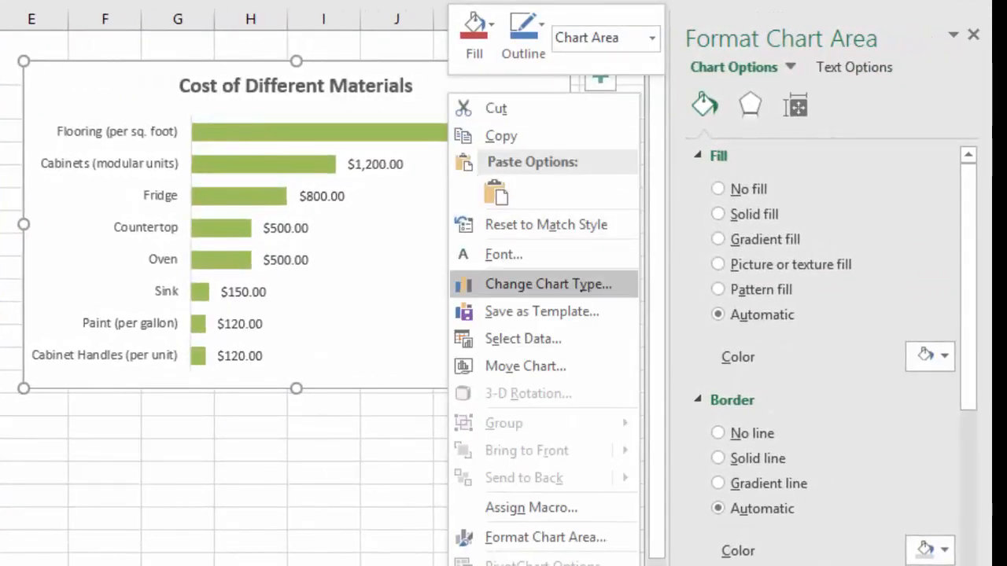
pyautogui.click(549, 284)
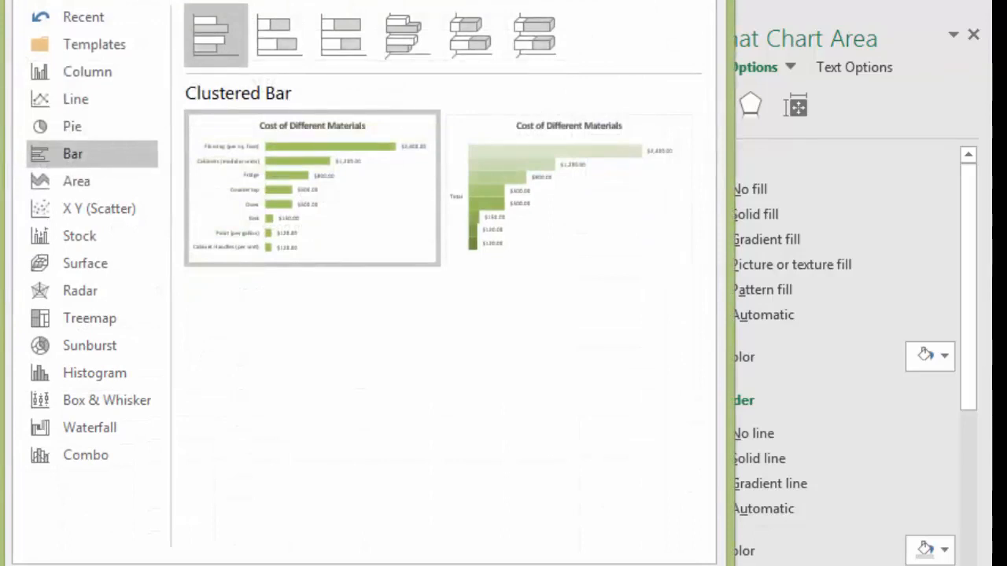
pyautogui.click(78, 125)
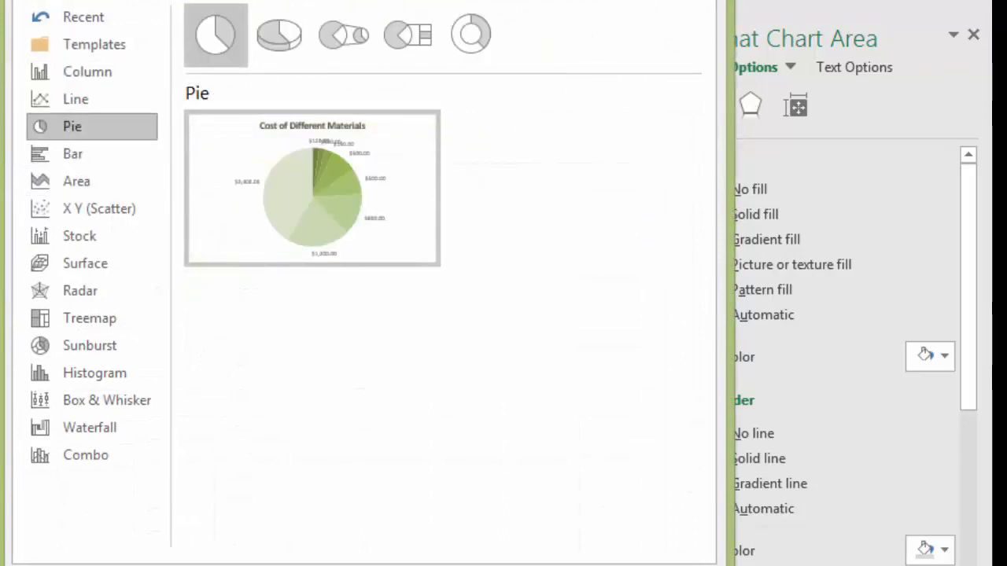
pyautogui.moveTo(299, 193)
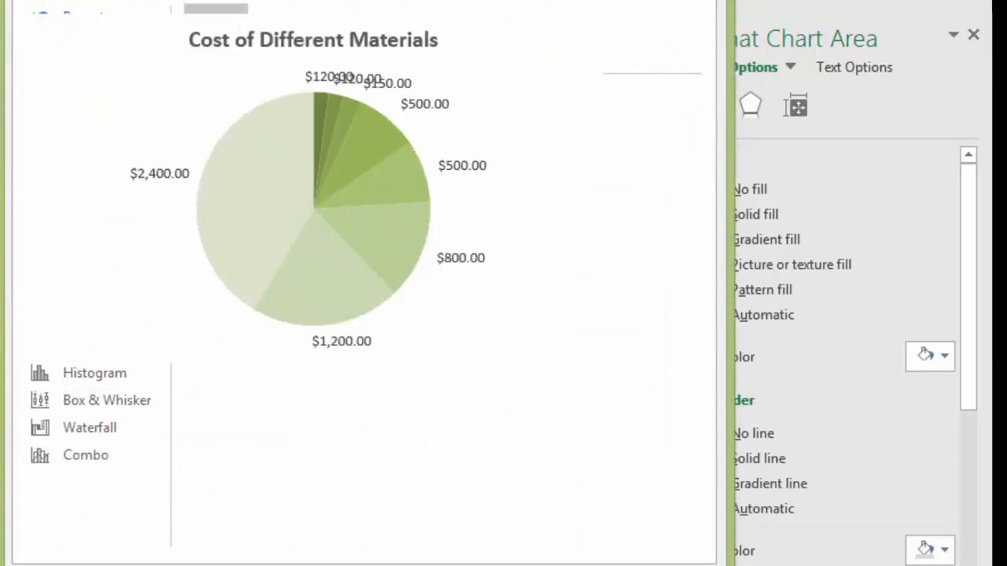
pyautogui.press('Return')
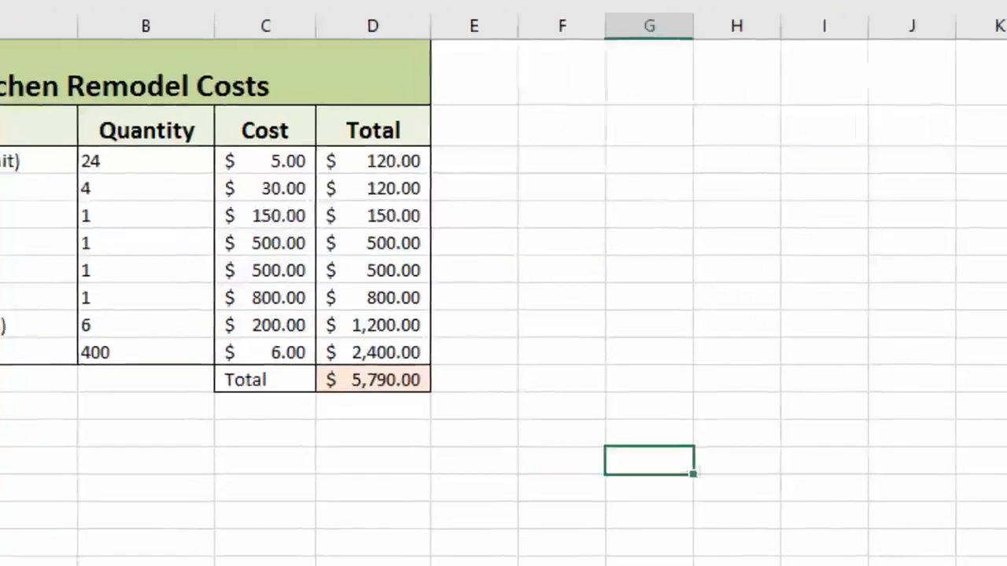
# Insert a 2-D pie chart from the Materials names A2:A10 and the Total values D2:D10
pyautogui.moveTo(184, 147); pyautogui.dragTo(197, 398)
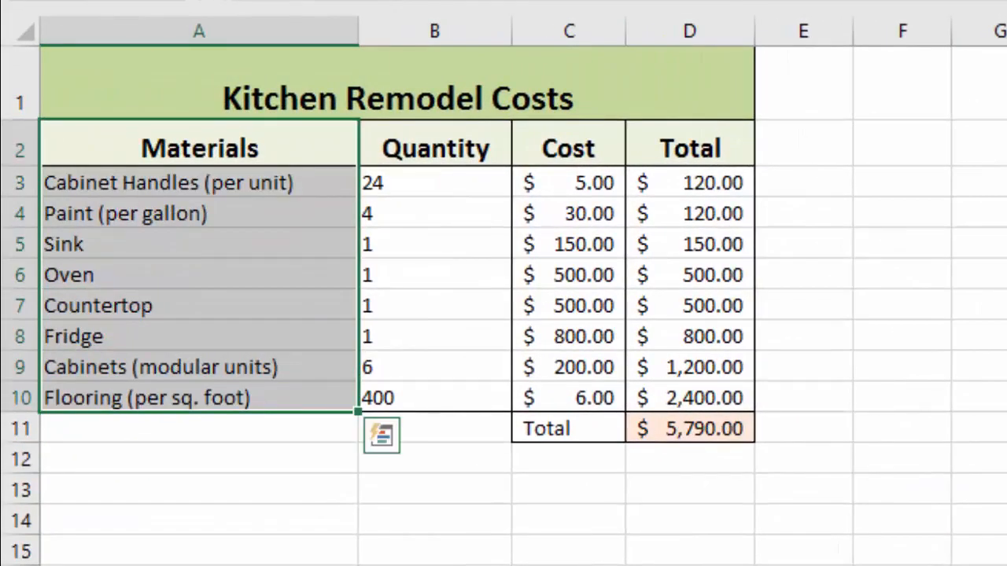
pyautogui.moveTo(690, 149); pyautogui.dragTo(690, 398)
pyautogui.click(180, 18)
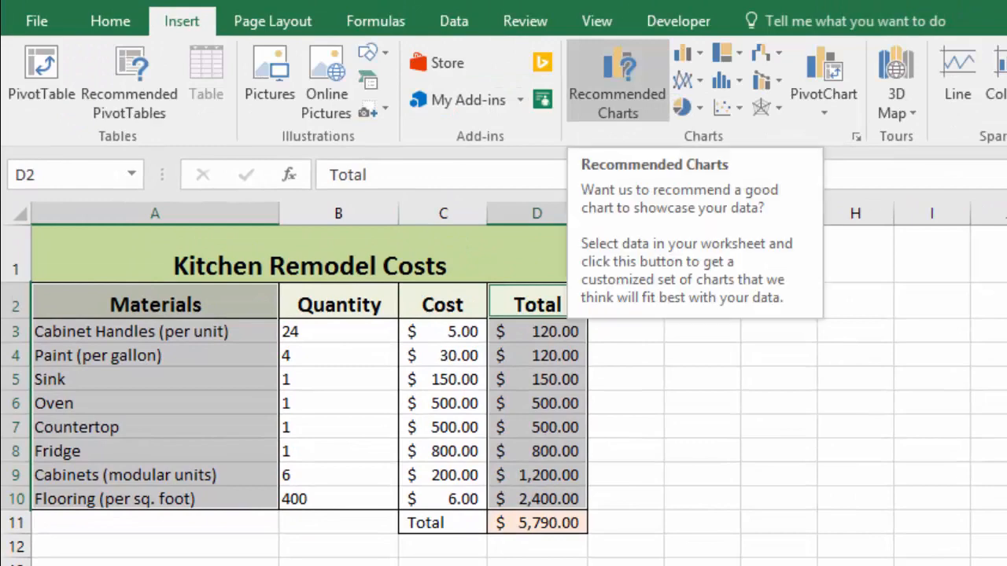
pyautogui.click(682, 107)
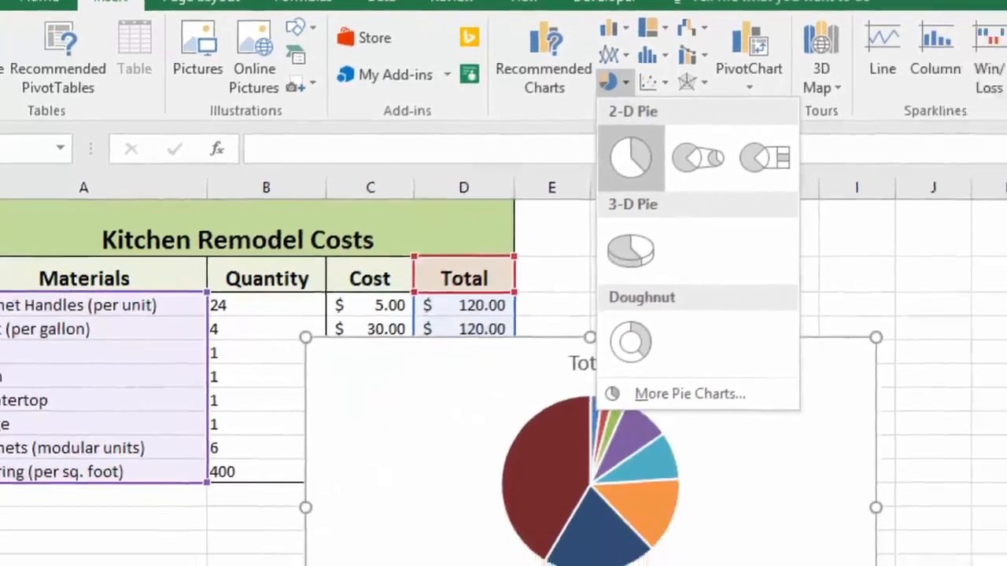
pyautogui.click(704, 183)
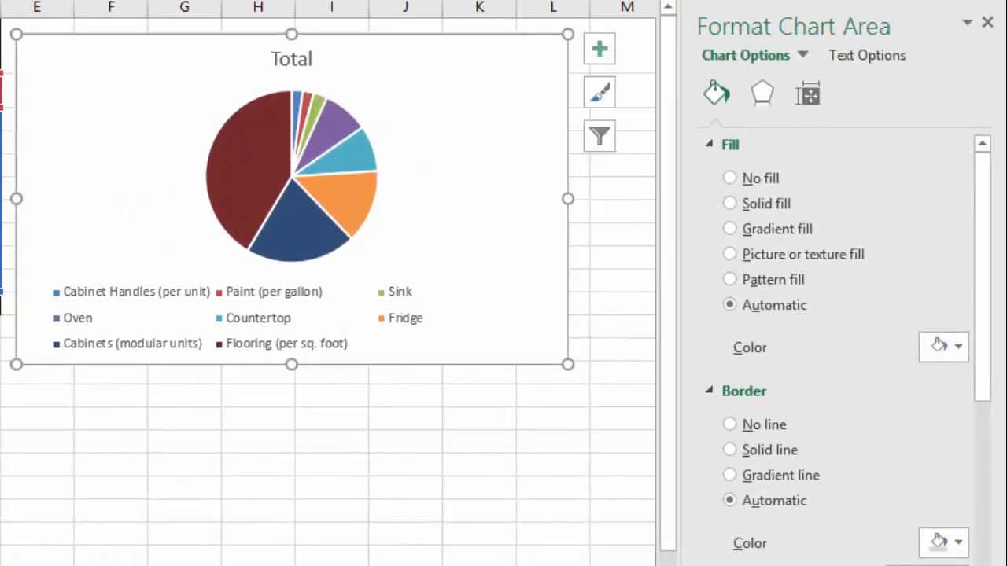
# Delete the pie chart's legend and retitle the chart Cost of Different Materials
pyautogui.click(250, 344)
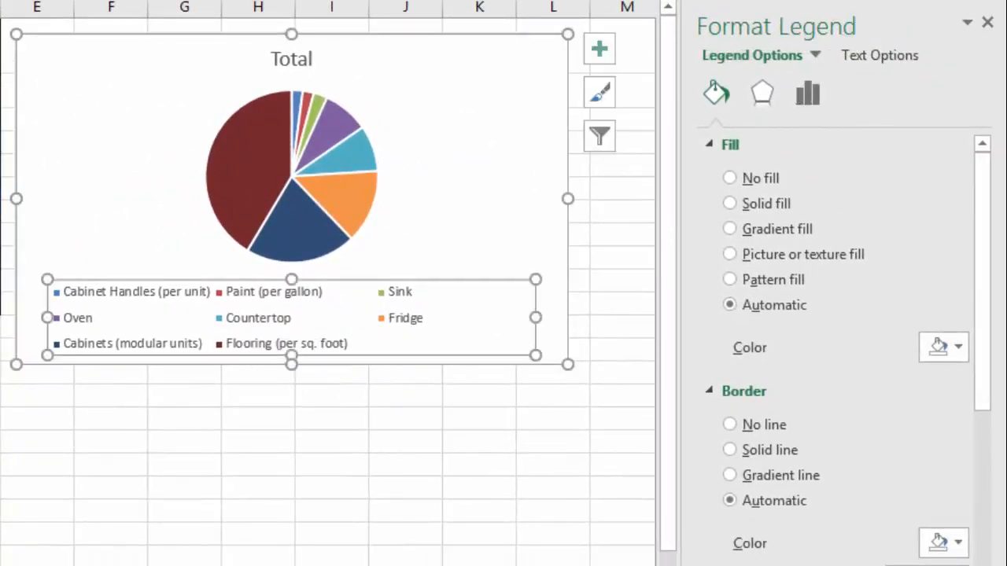
pyautogui.press('Delete')
pyautogui.click(291, 59)
pyautogui.doubleClick(292, 59)
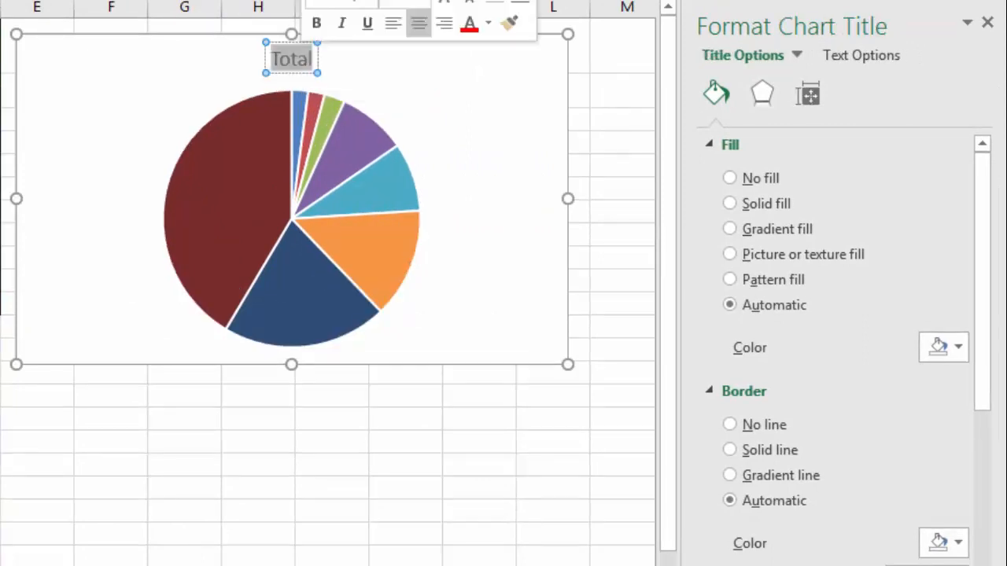
pyautogui.write('Co')
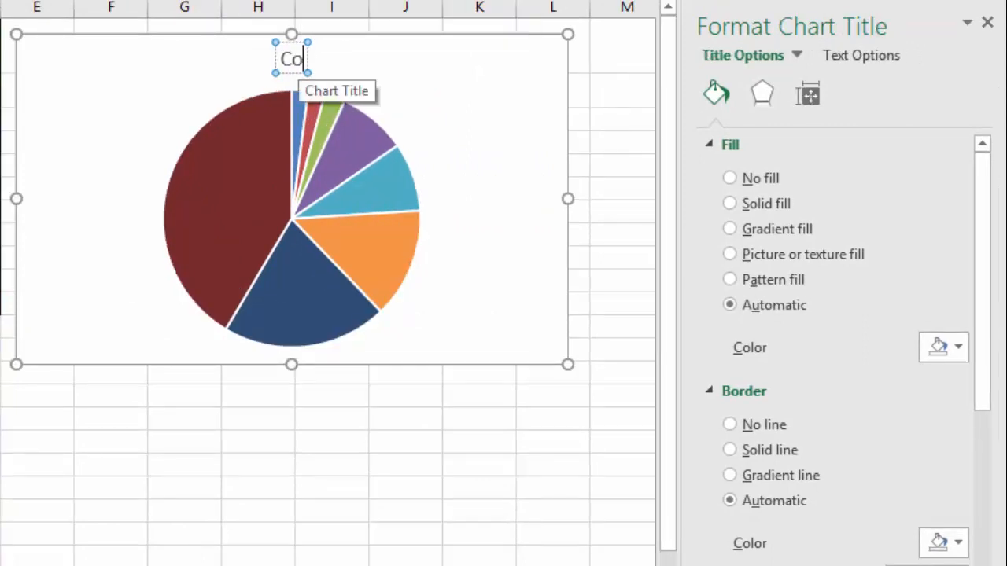
pyautogui.write('st of Differ')
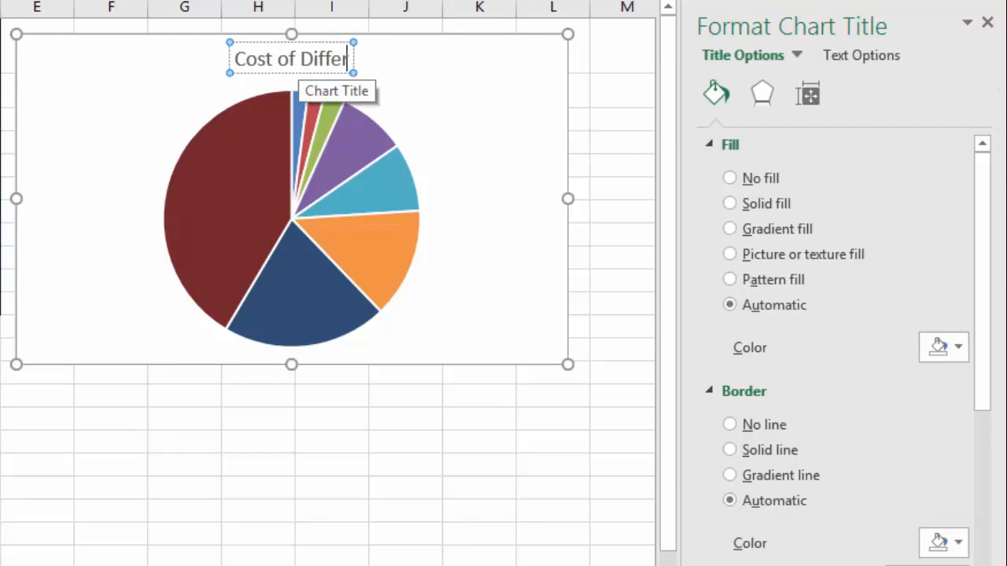
pyautogui.write('ent Materials')
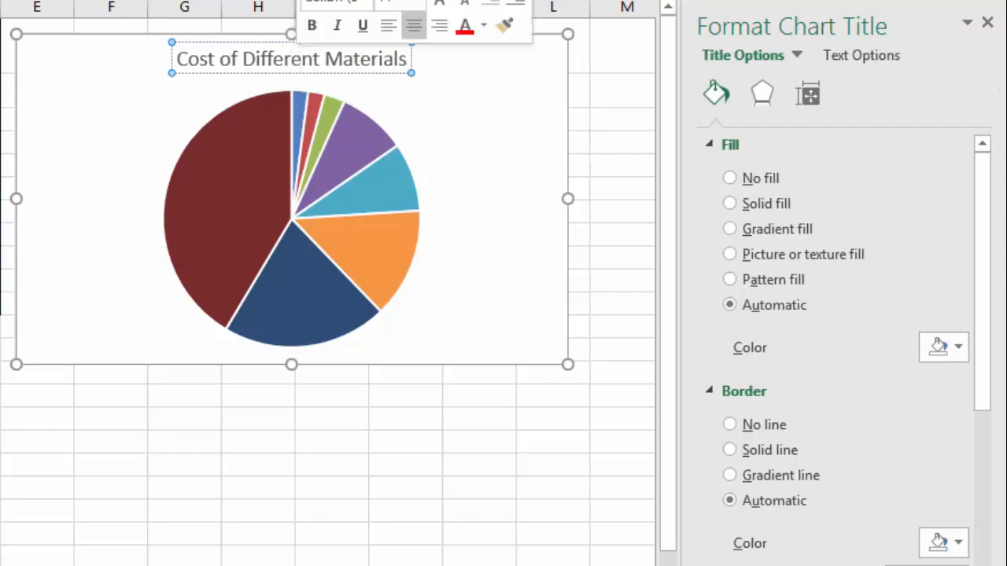
# Make the chart title bold with font size 16
pyautogui.tripleClick(291, 59)
pyautogui.click(312, 25)
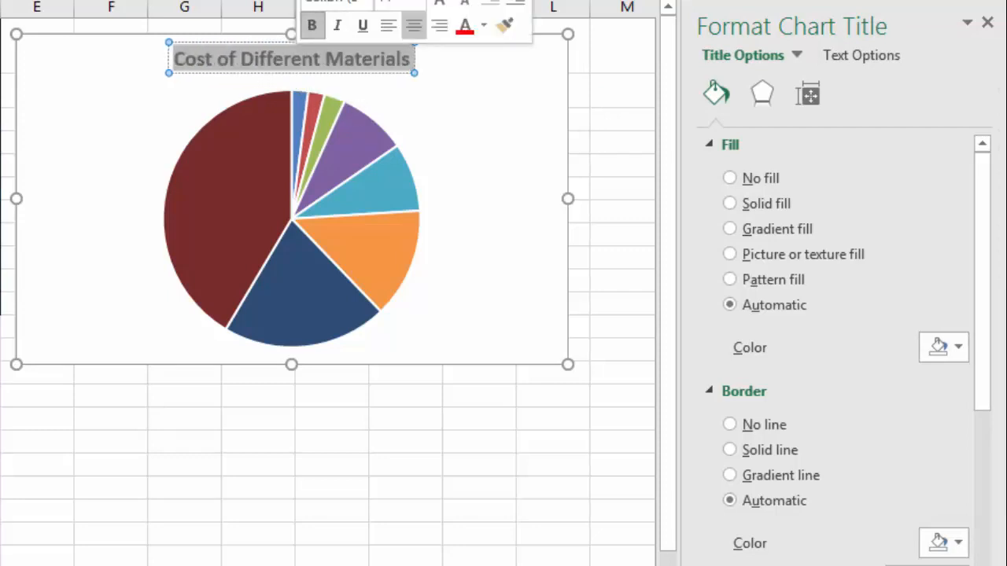
pyautogui.click(417, 3)
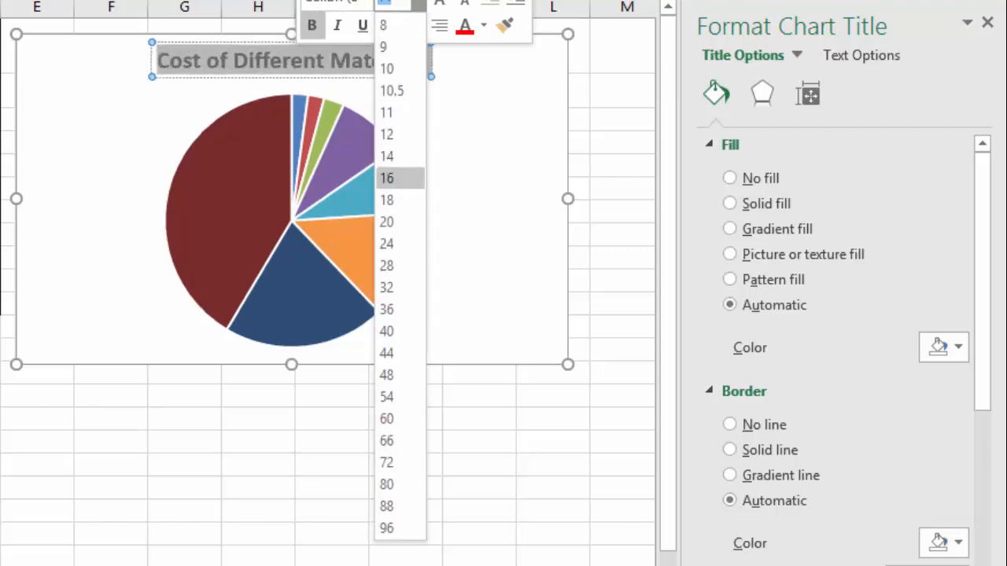
pyautogui.click(397, 177)
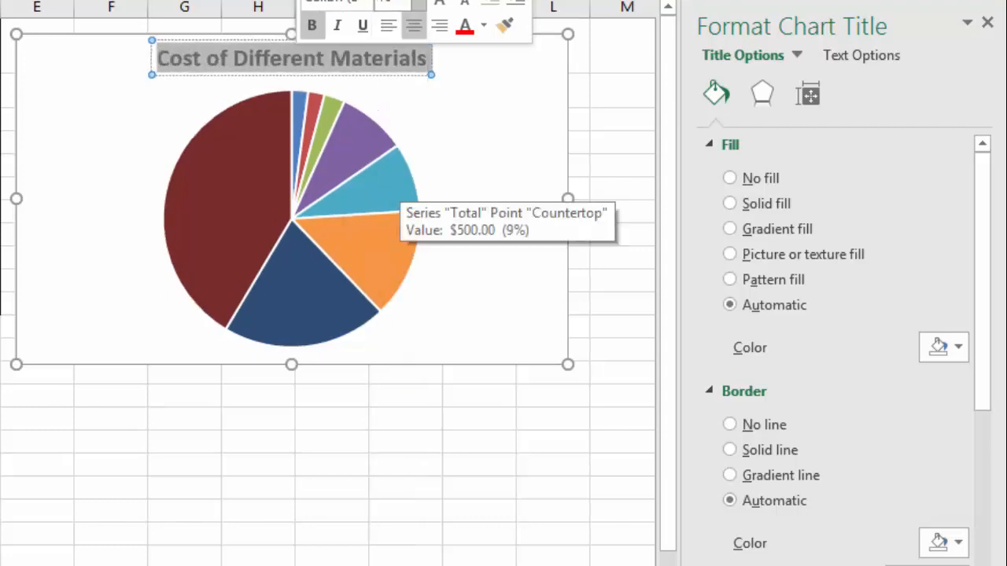
pyautogui.click(469, 96)
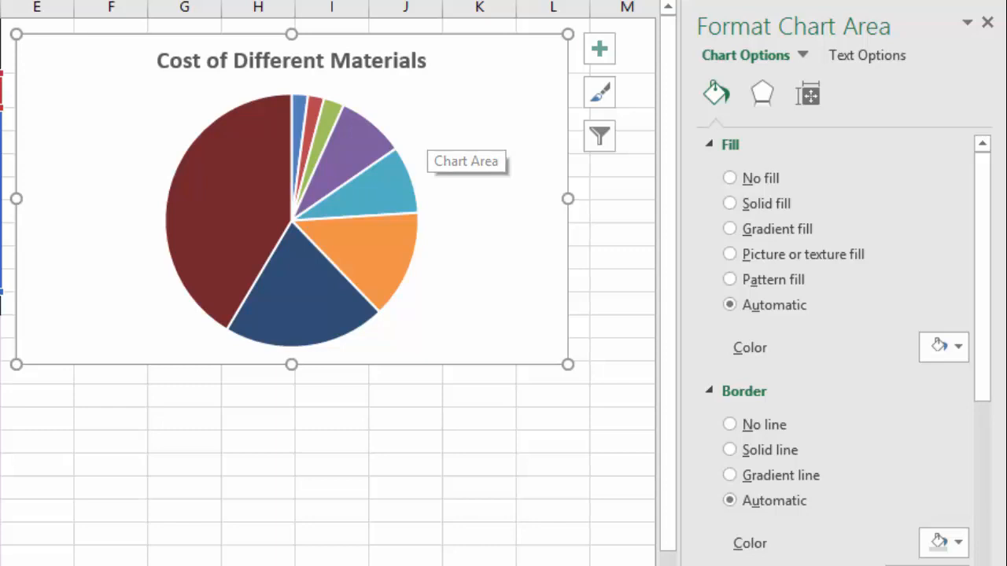
# Add data labels to the pie at the Outside End position
pyautogui.click(599, 48)
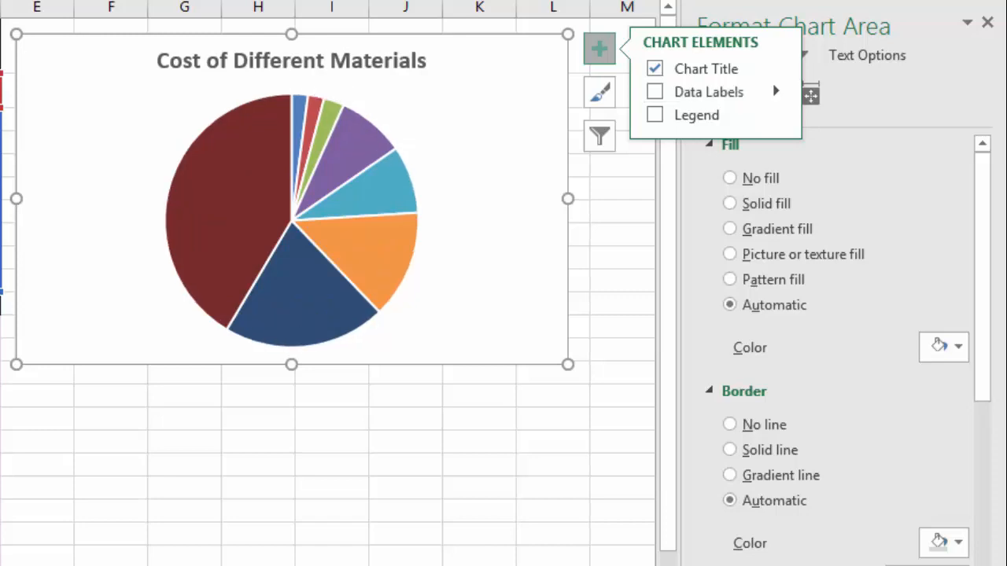
pyautogui.click(775, 92)
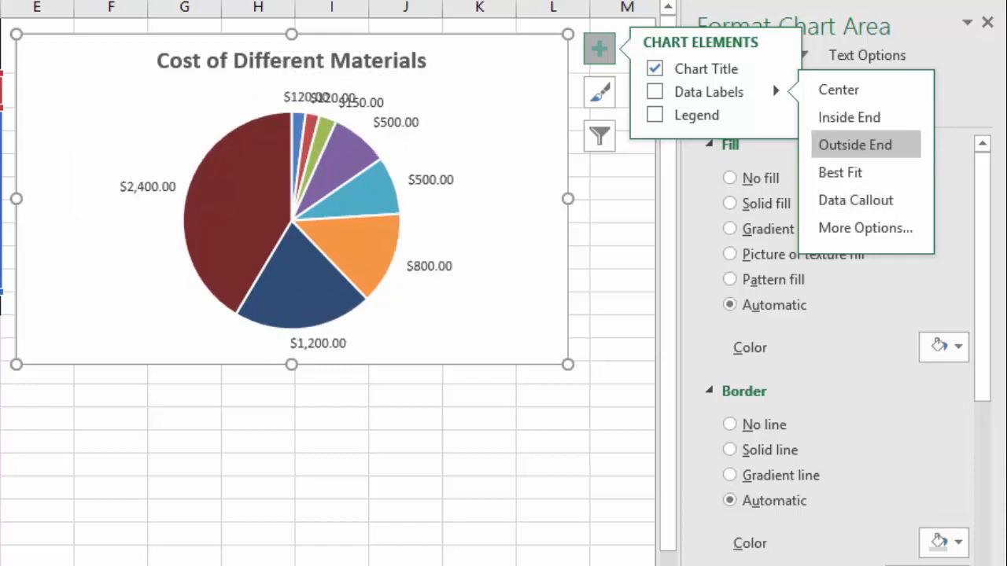
pyautogui.click(855, 145)
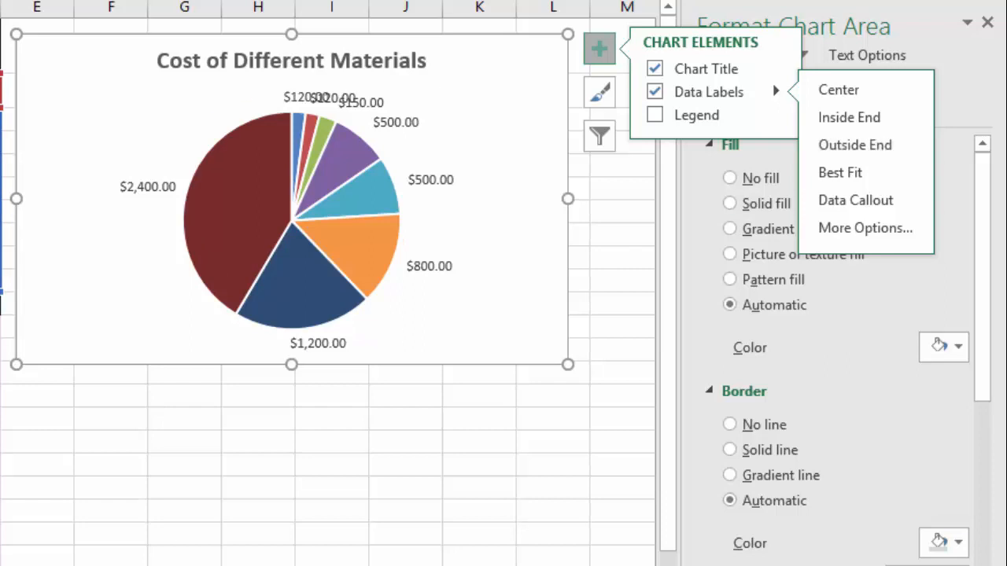
pyautogui.click(600, 136)
# Apply the second Colorful colour palette to the pie chart
pyautogui.click(599, 92)
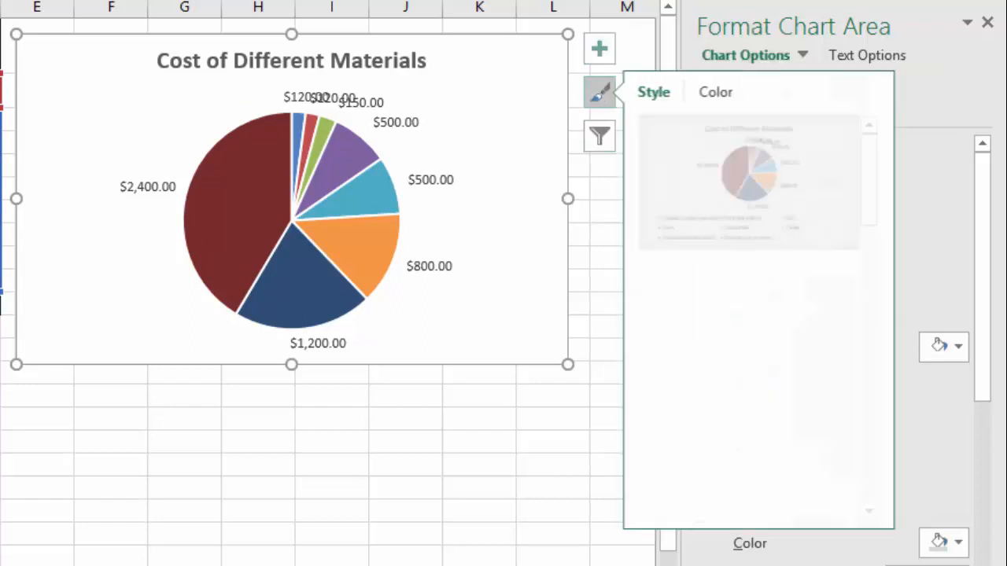
pyautogui.click(722, 92)
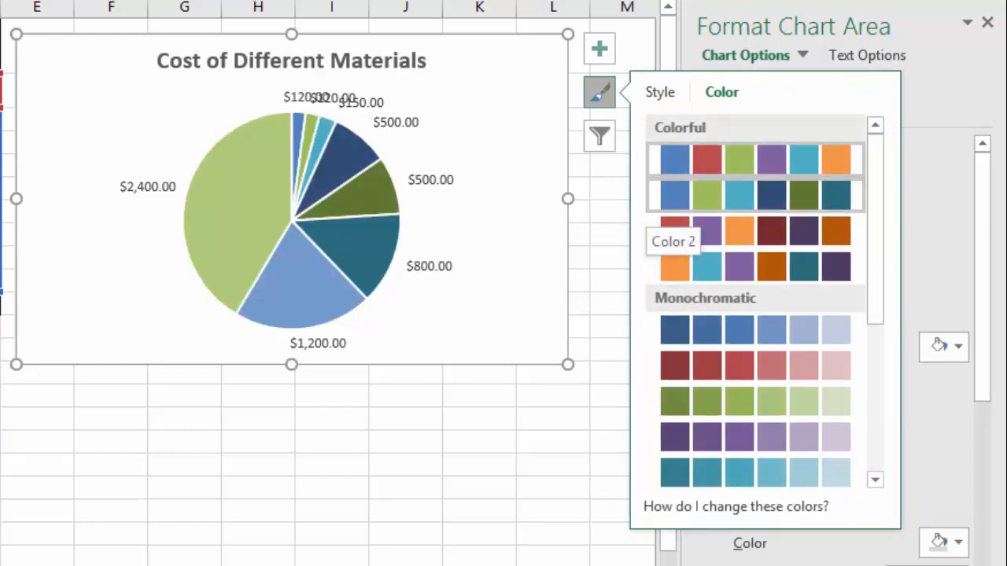
pyautogui.click(755, 195)
pyautogui.click(599, 93)
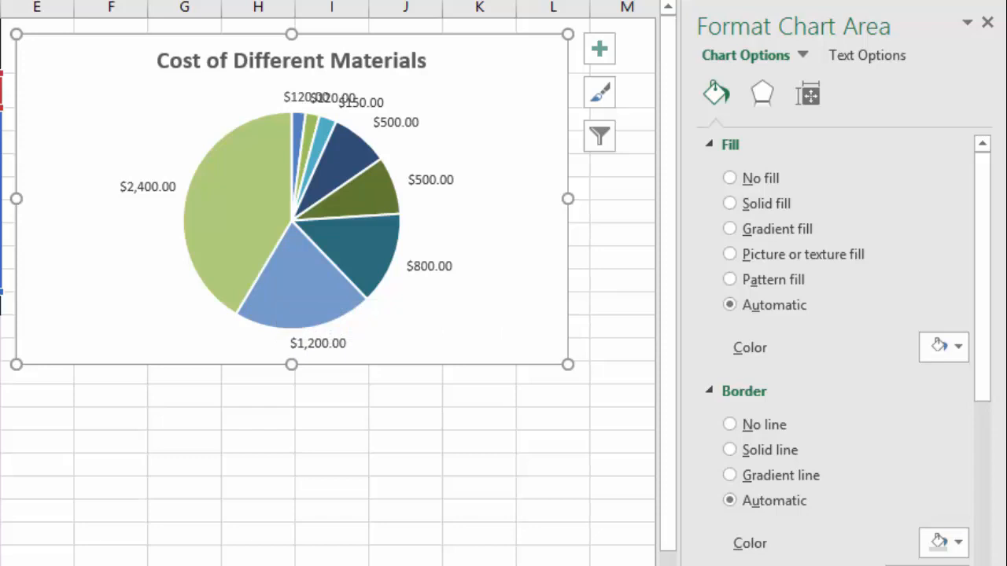
# Give the pie slices a Gradient line border
pyautogui.click(293, 255)
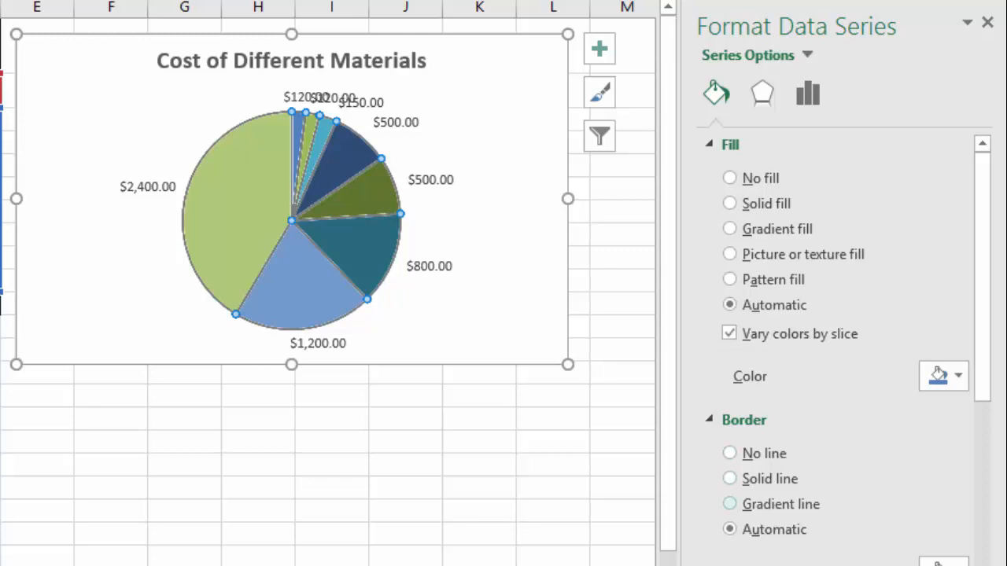
pyautogui.click(730, 505)
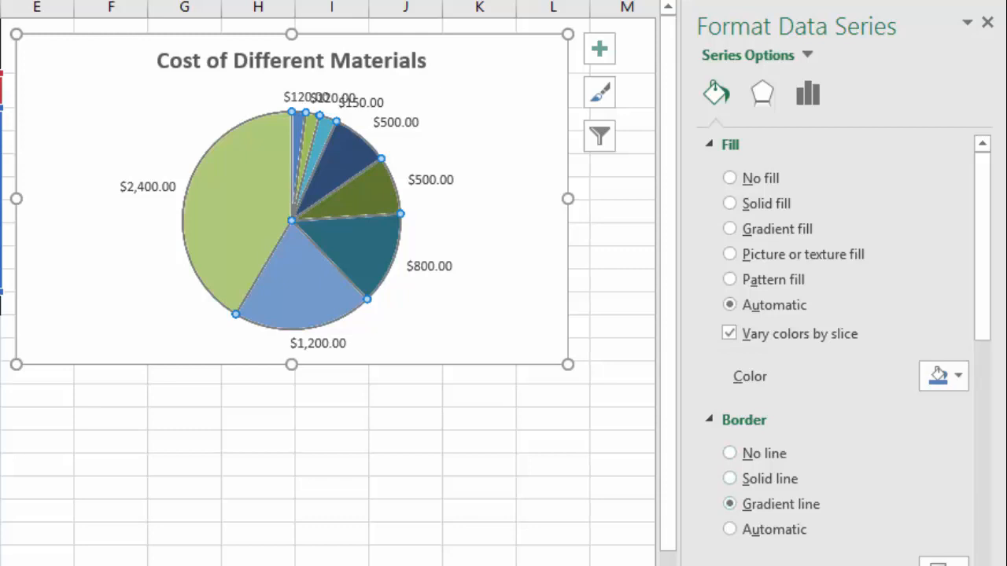
pyautogui.click(504, 307)
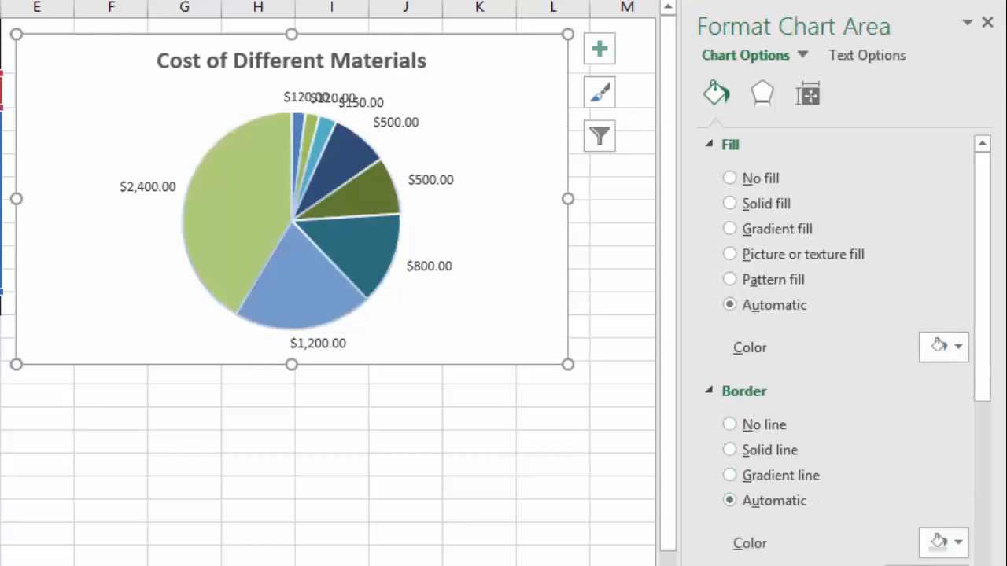
# Set the pie slices' border to No line
pyautogui.click(350, 256)
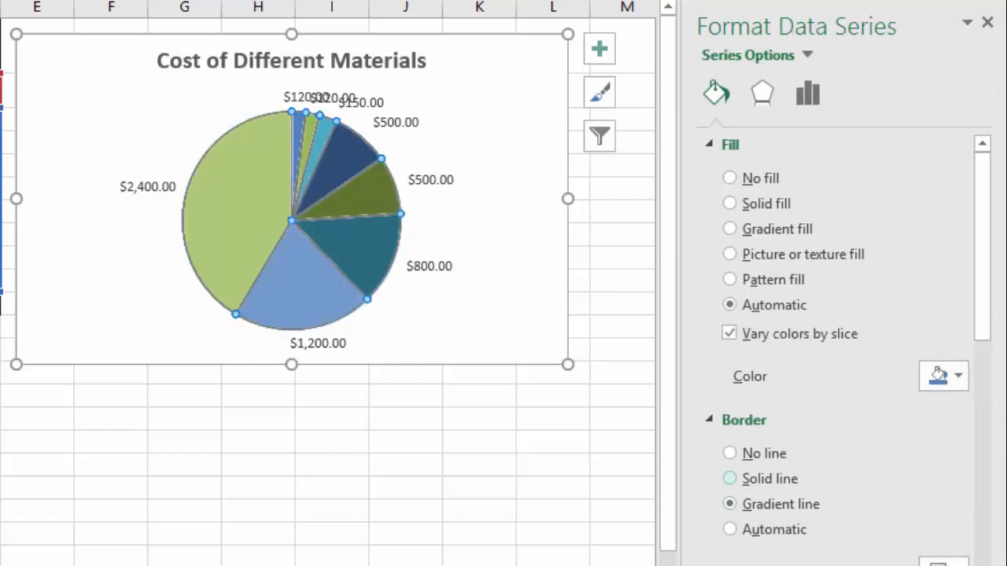
pyautogui.click(729, 479)
pyautogui.click(503, 307)
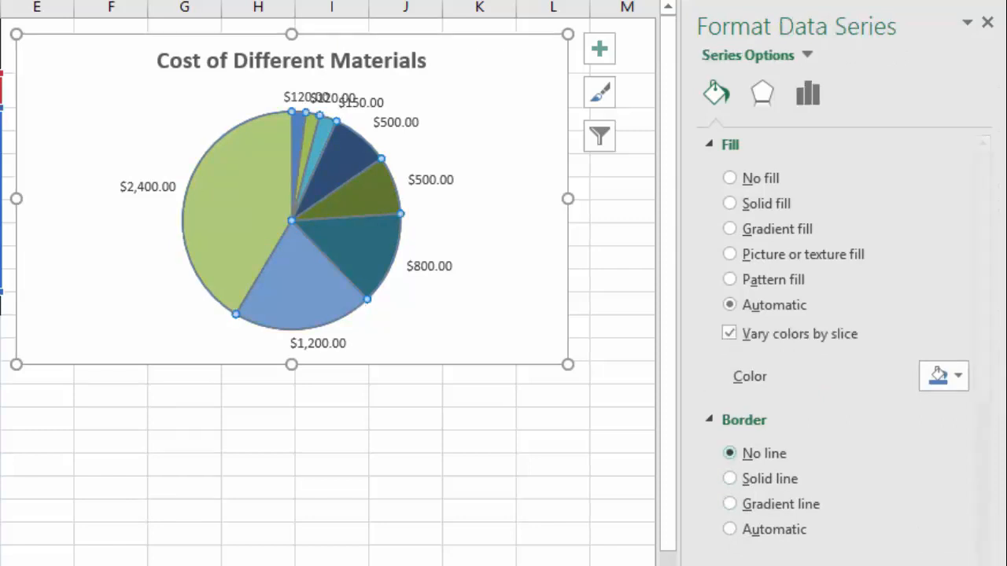
pyautogui.click(535, 318)
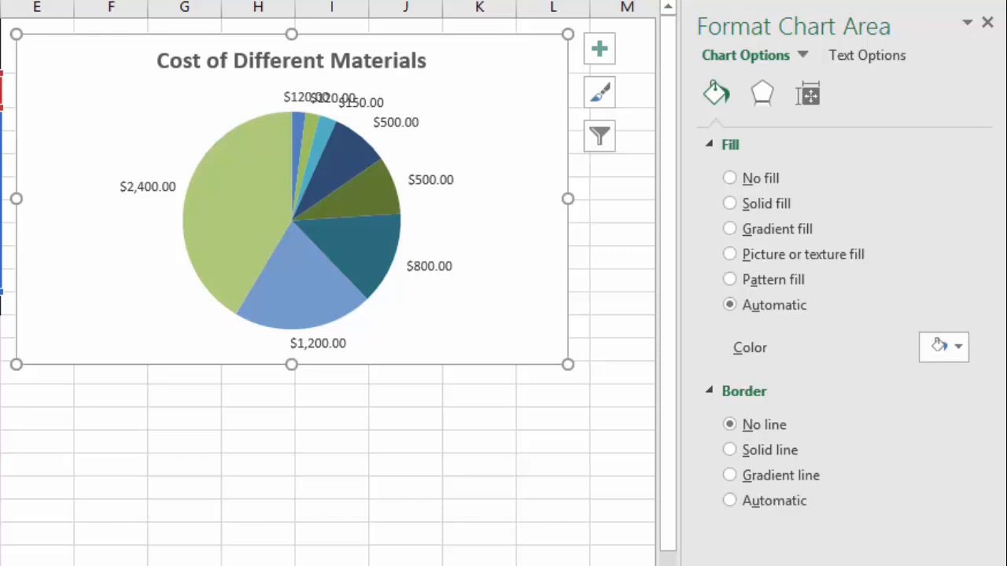
# Try changing the pie's first-slice angle and explosion, then return both to 0
pyautogui.click(292, 228)
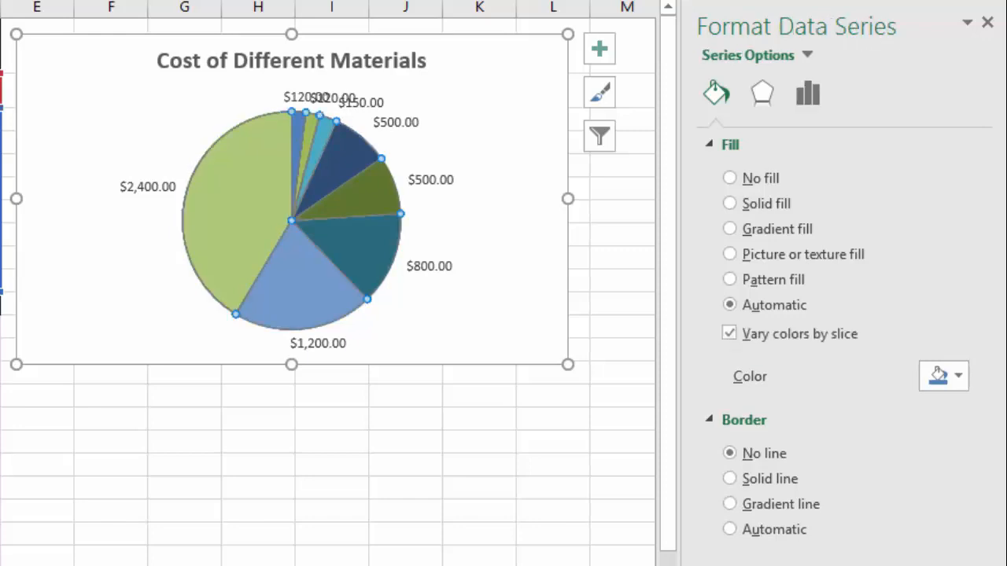
pyautogui.rightClick(240, 206)
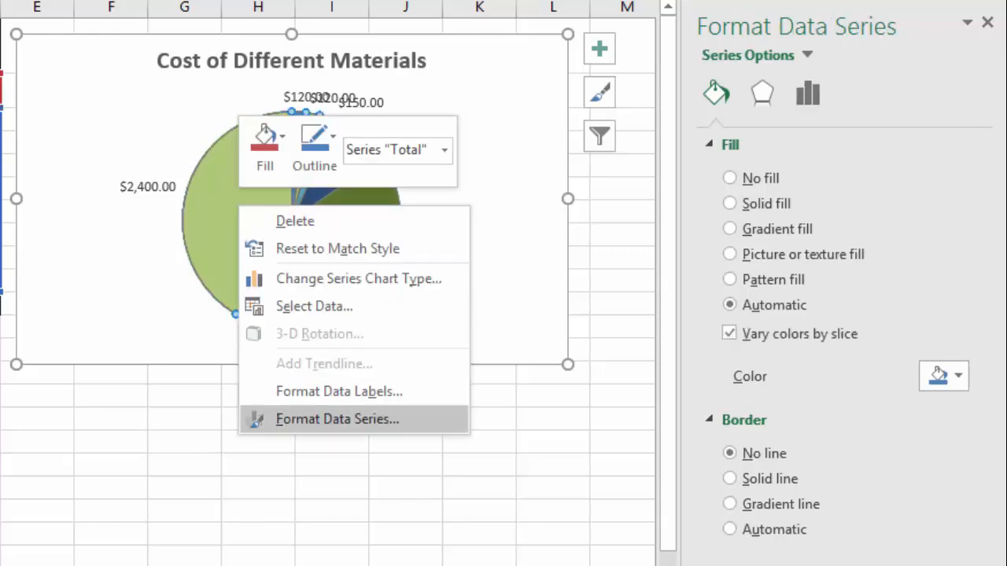
pyautogui.click(337, 419)
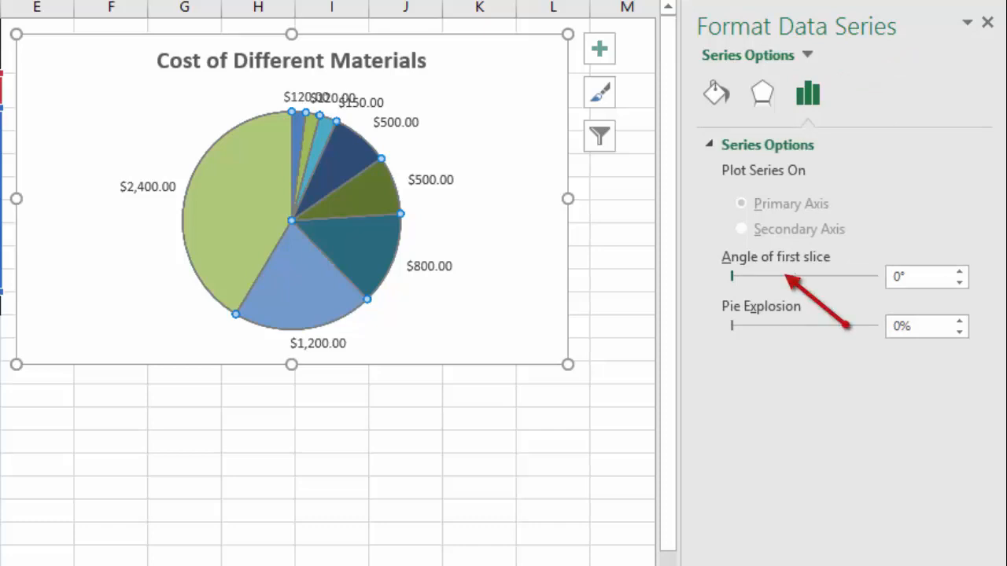
pyautogui.moveTo(731, 276); pyautogui.dragTo(758, 276)
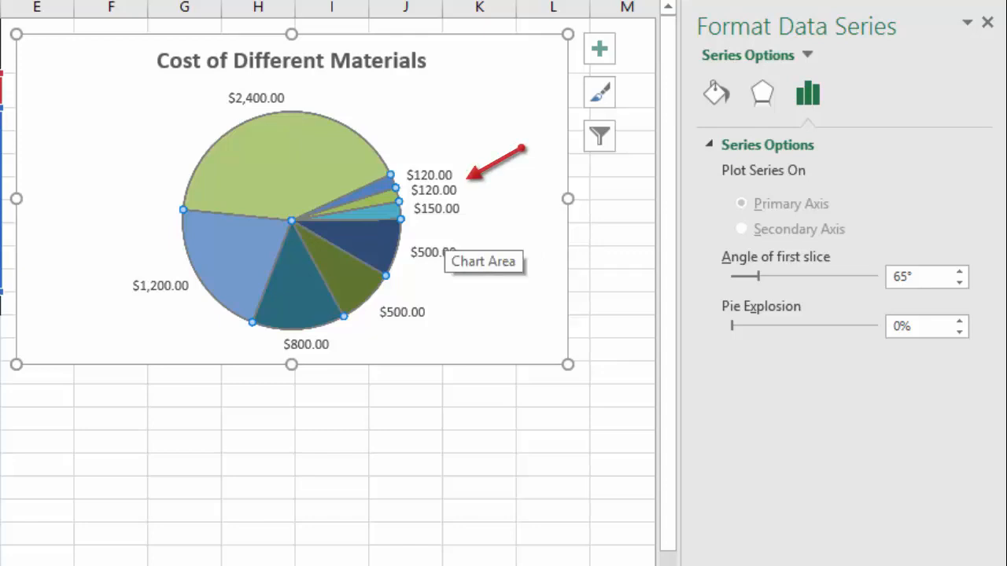
pyautogui.moveTo(758, 276); pyautogui.dragTo(777, 276)
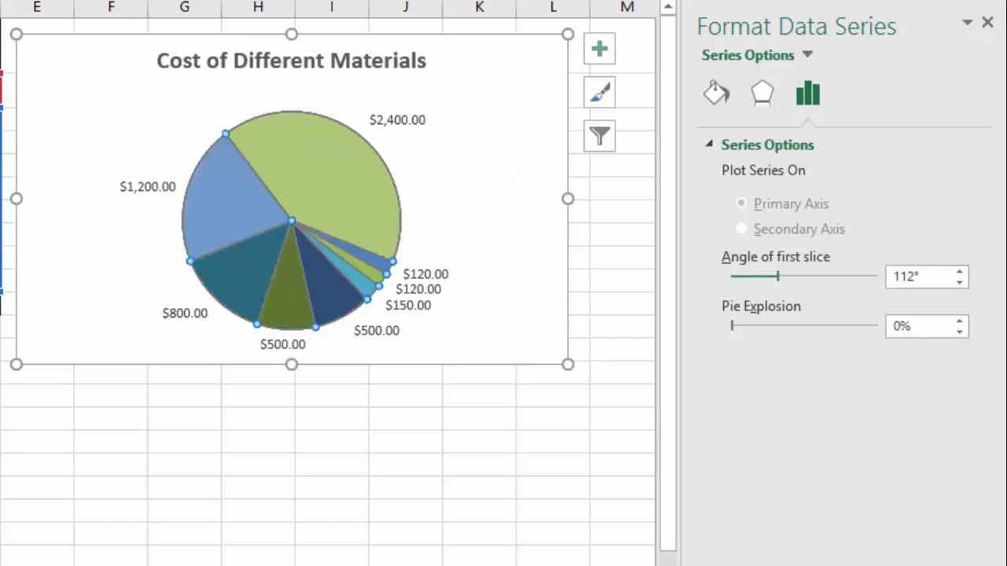
pyautogui.moveTo(778, 276); pyautogui.dragTo(787, 276)
pyautogui.click(958, 271)
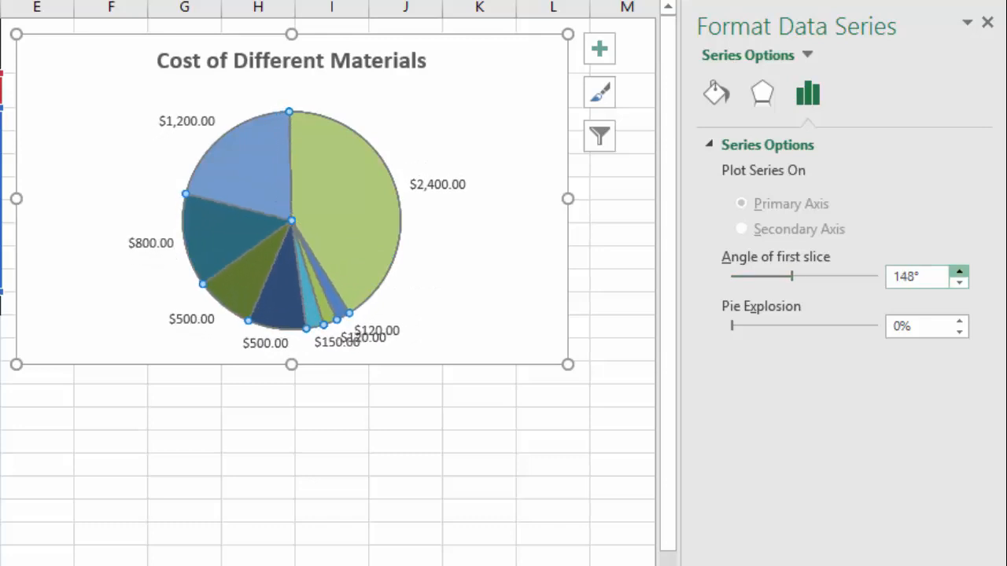
pyautogui.moveTo(959, 271); pyautogui.dragTo(958, 272)
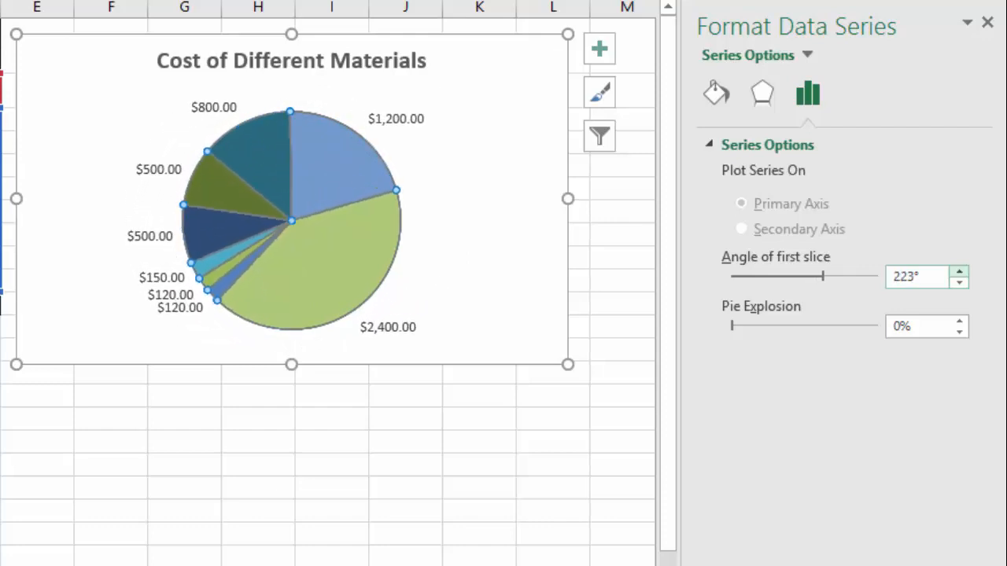
pyautogui.click(959, 283)
pyautogui.click(496, 275)
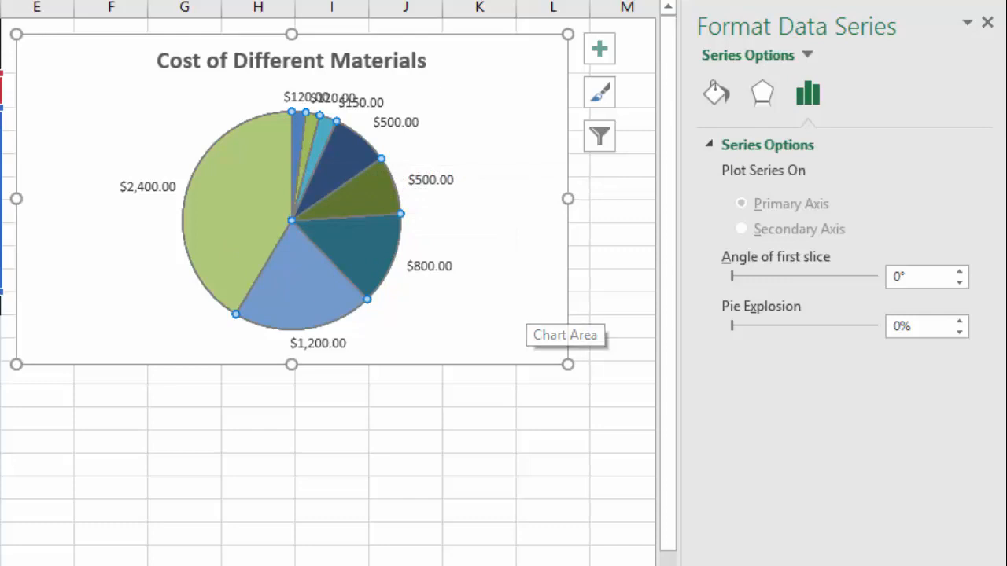
pyautogui.moveTo(731, 326); pyautogui.dragTo(743, 326)
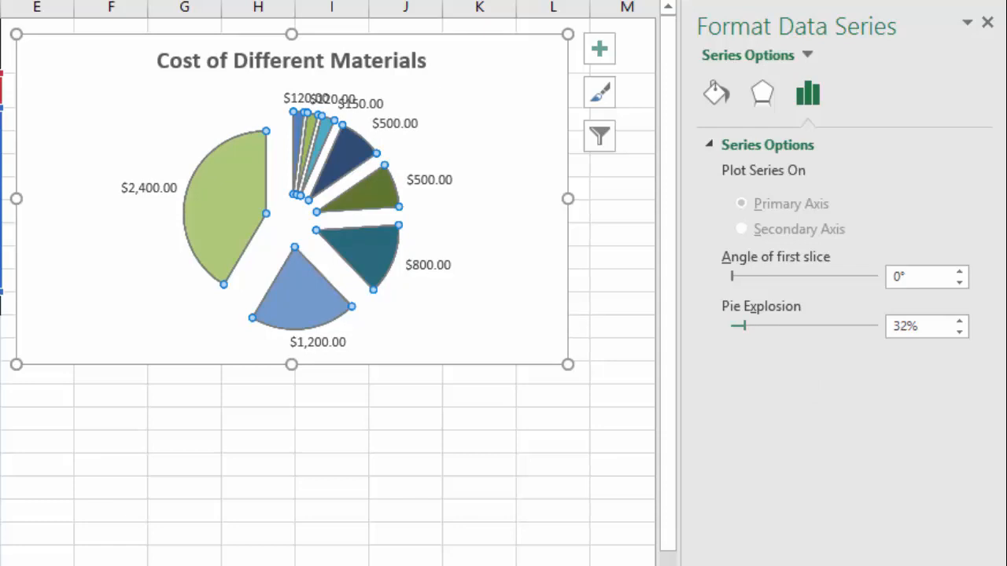
pyautogui.moveTo(744, 326); pyautogui.dragTo(735, 326)
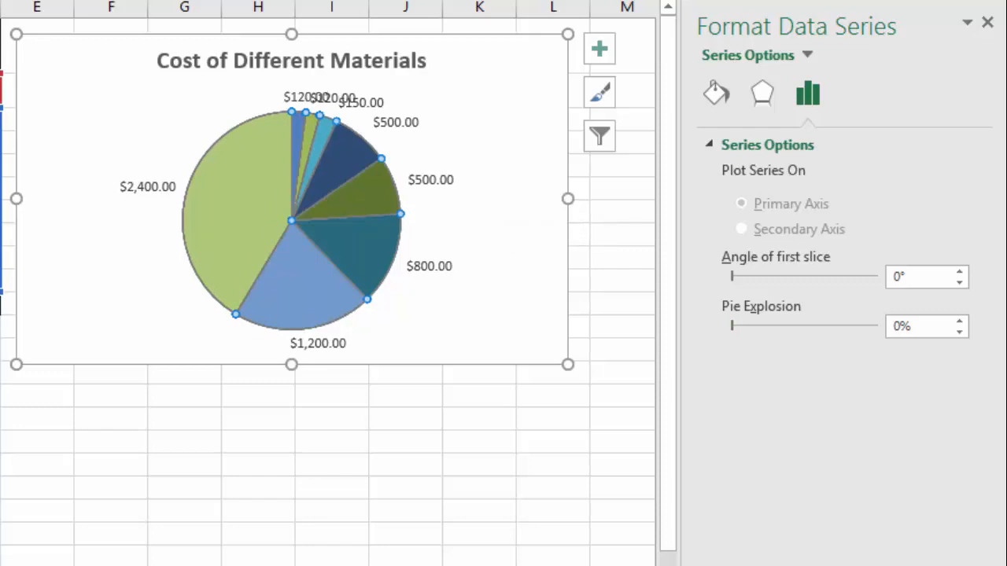
# Drag the crowded $120.00, $150.00 and $500.00 data labels at the top of the pie apart
pyautogui.click(303, 101)
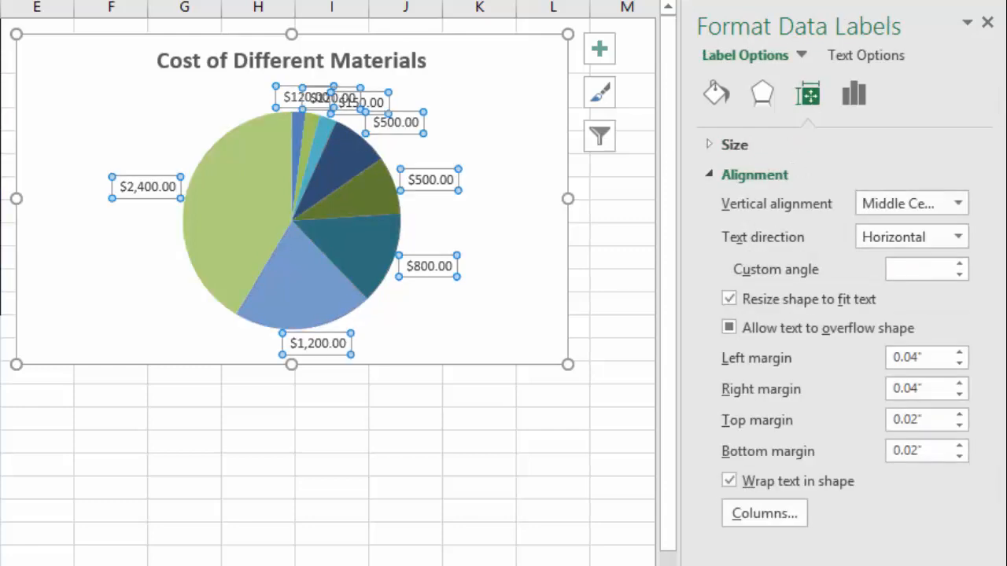
pyautogui.click(303, 99)
pyautogui.moveTo(303, 99); pyautogui.dragTo(237, 95)
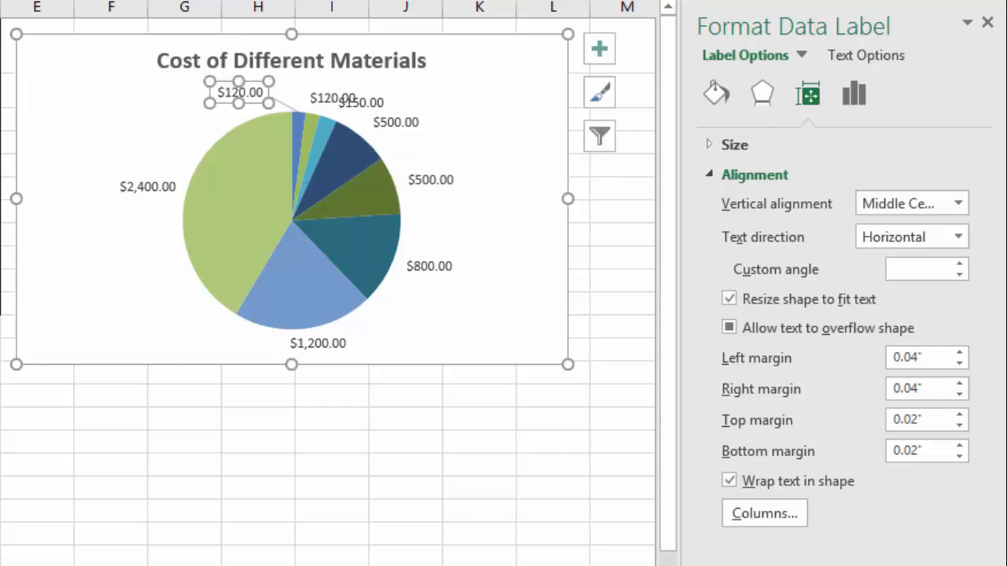
pyautogui.click(378, 81)
pyautogui.click(327, 99)
pyautogui.click(327, 99)
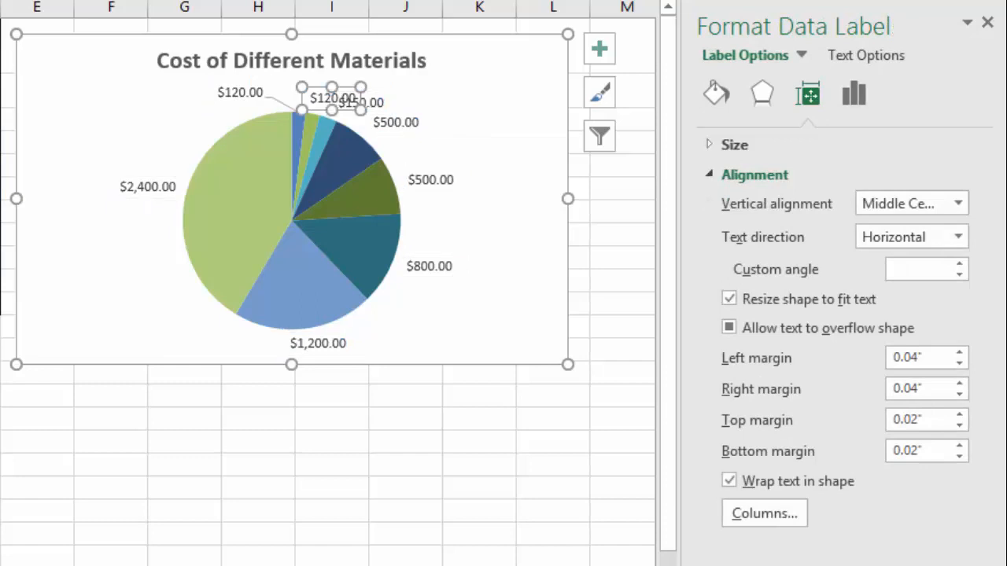
pyautogui.moveTo(326, 98); pyautogui.dragTo(408, 124)
pyautogui.click(360, 103)
pyautogui.click(395, 122)
pyautogui.click(497, 124)
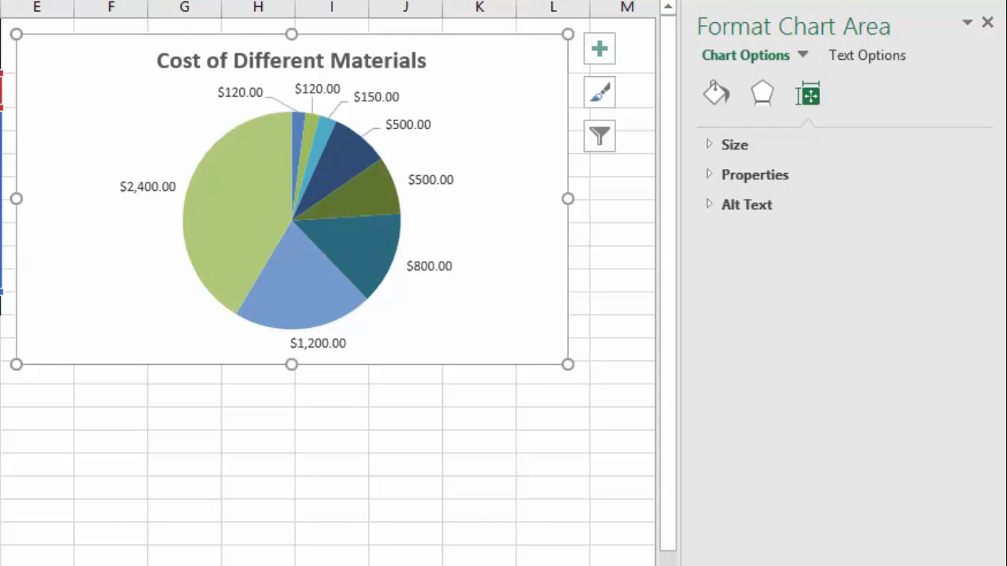
# Nudge the $500.00, $800.00, $1,200.00 and $2,400.00 data labels slightly outward from the pie
pyautogui.click(430, 266)
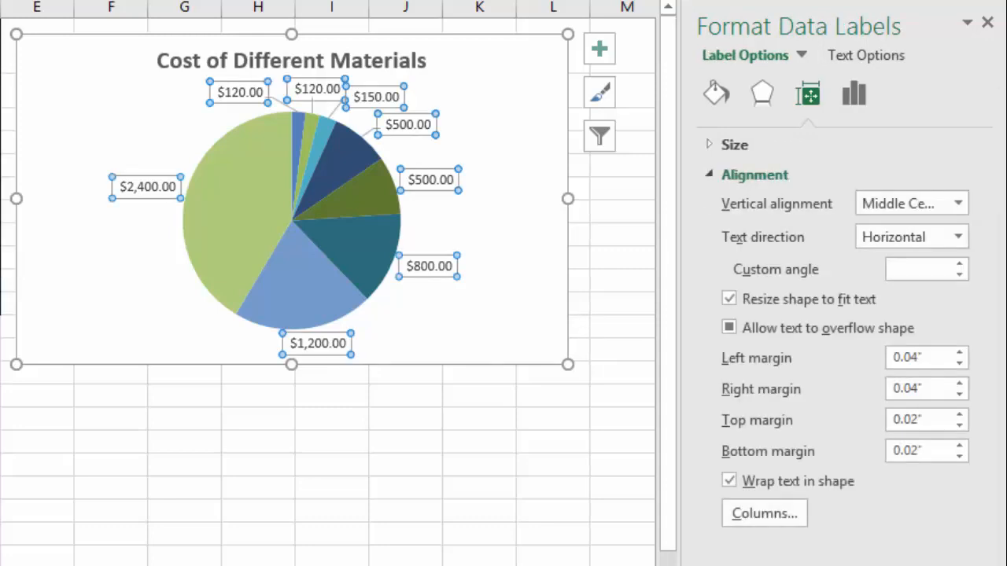
pyautogui.click(430, 179)
pyautogui.moveTo(431, 179); pyautogui.dragTo(444, 179)
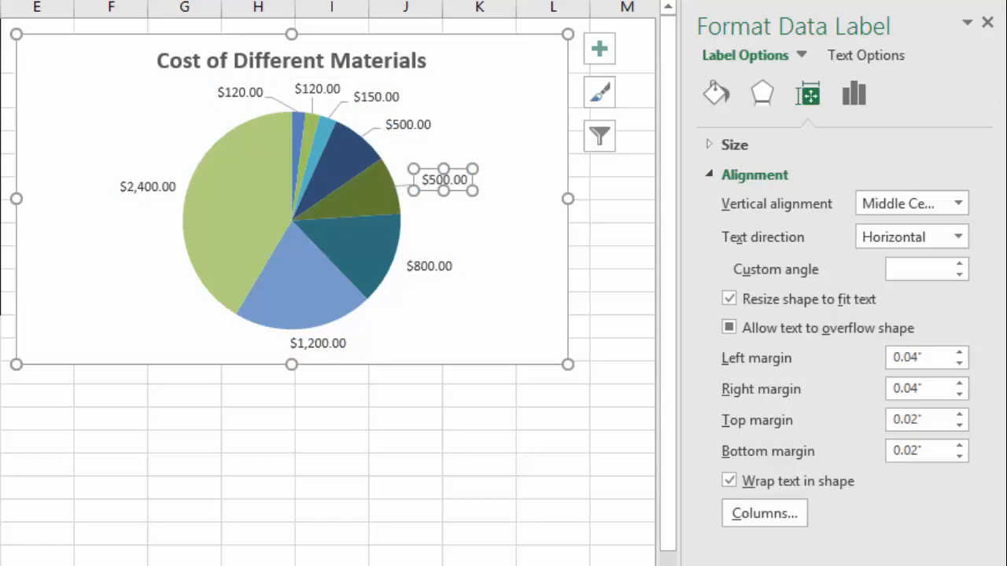
pyautogui.click(429, 267)
pyautogui.moveTo(429, 268); pyautogui.dragTo(441, 277)
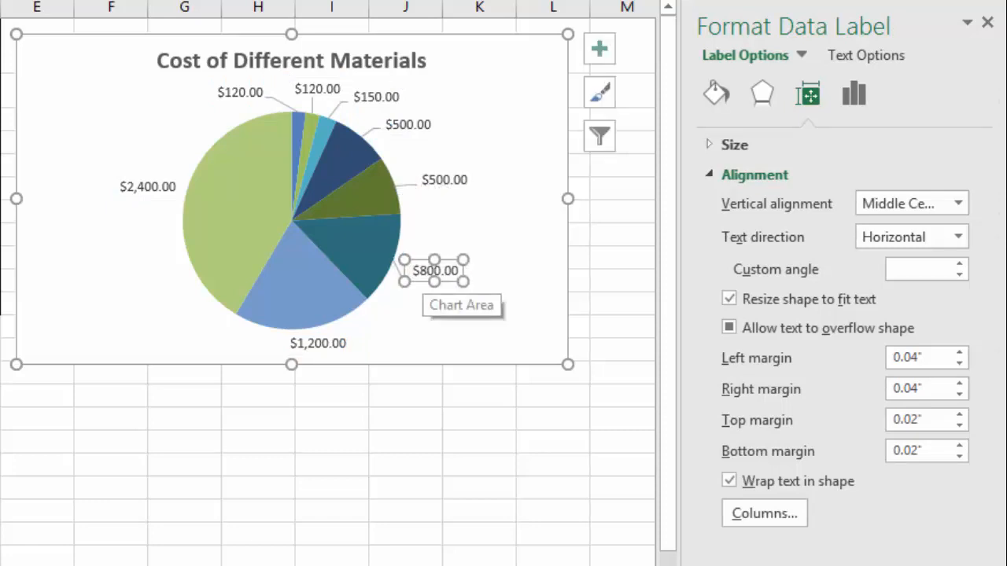
pyautogui.click(317, 343)
pyautogui.moveTo(318, 344); pyautogui.dragTo(358, 346)
pyautogui.moveTo(147, 187); pyautogui.dragTo(127, 180)
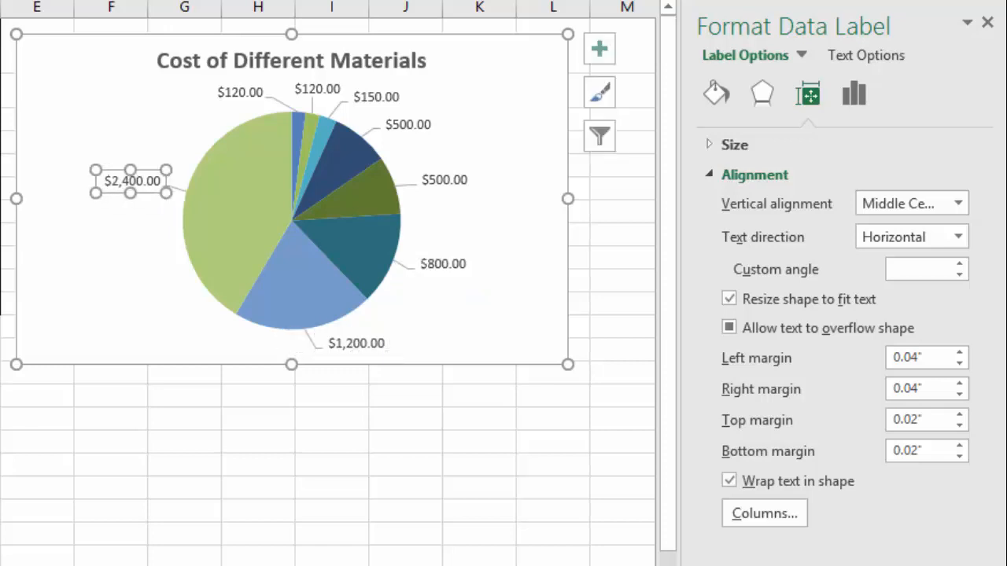
pyautogui.click(511, 350)
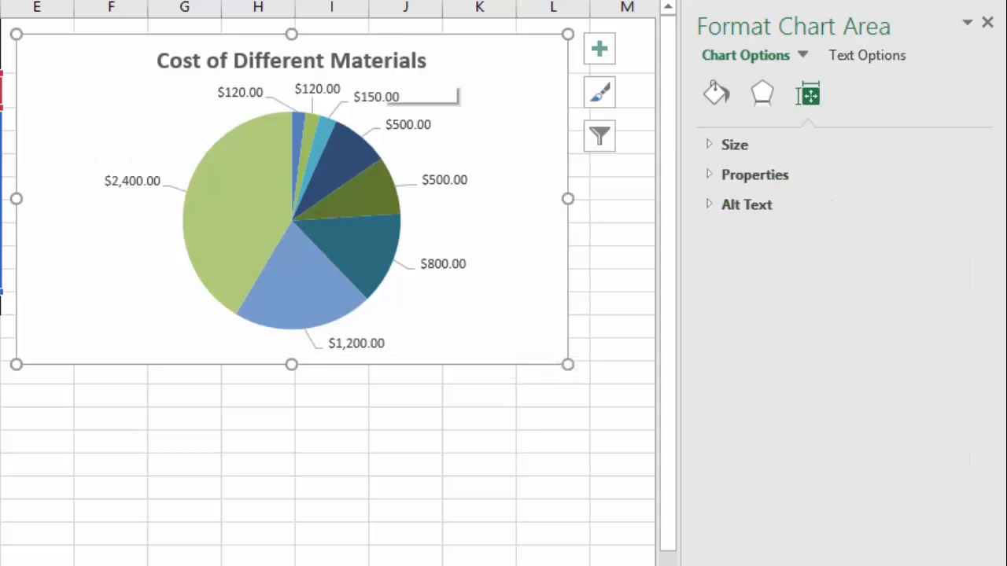
# Move the chart title to the chart's lower-left corner and break it onto two lines after "Cost of"
pyautogui.click(381, 72)
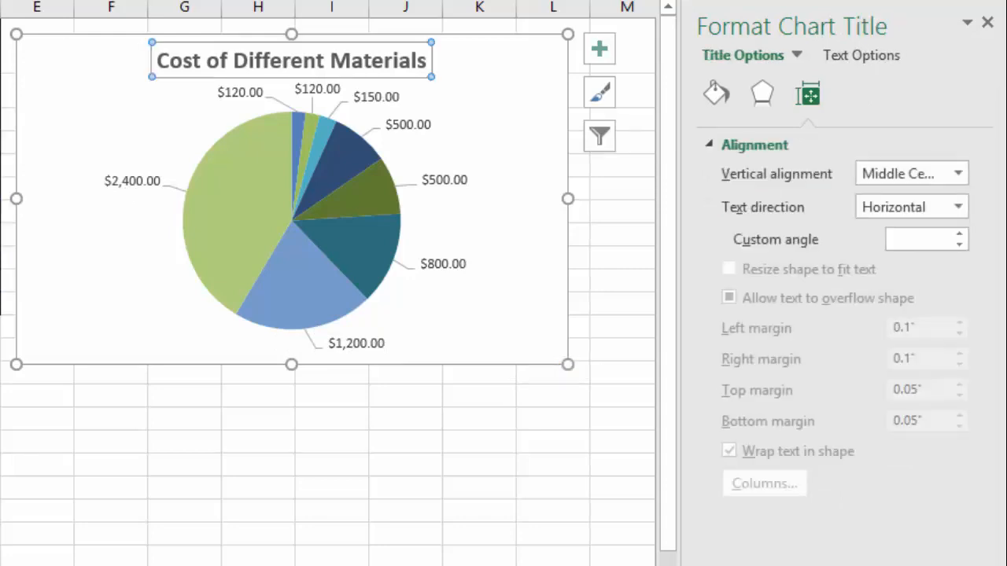
pyautogui.moveTo(382, 69); pyautogui.dragTo(247, 345)
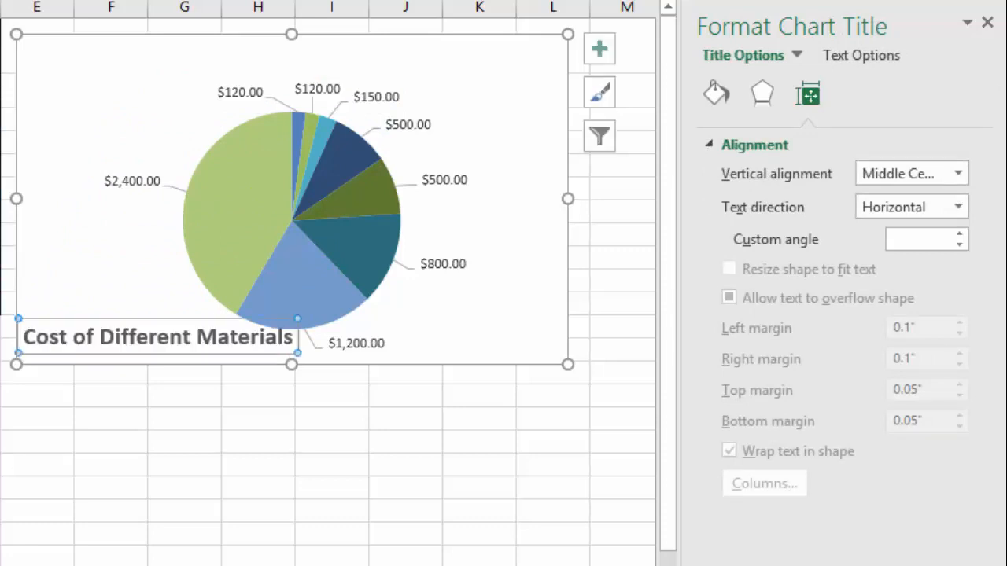
pyautogui.doubleClick(110, 338)
pyautogui.click(100, 337)
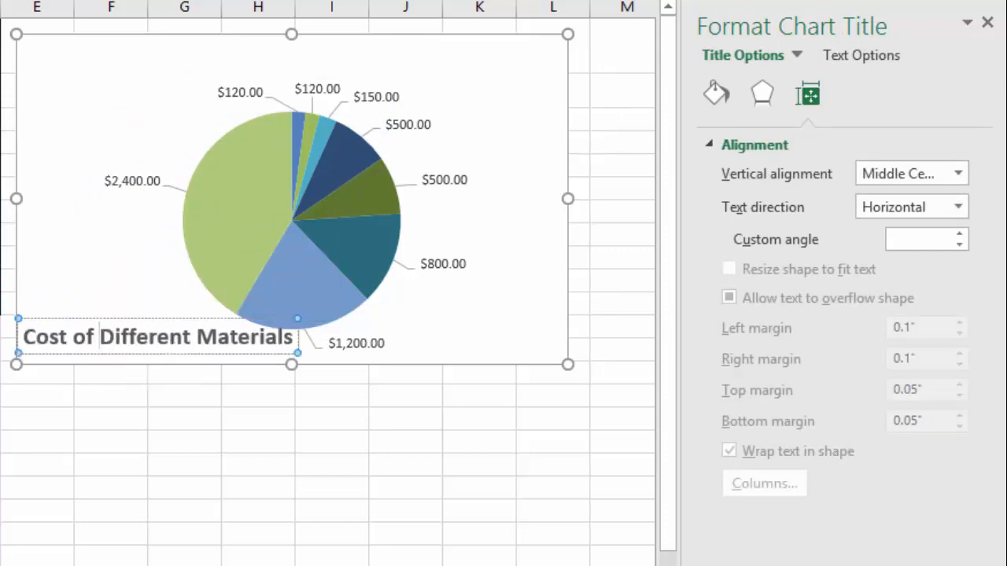
pyautogui.press('Return')
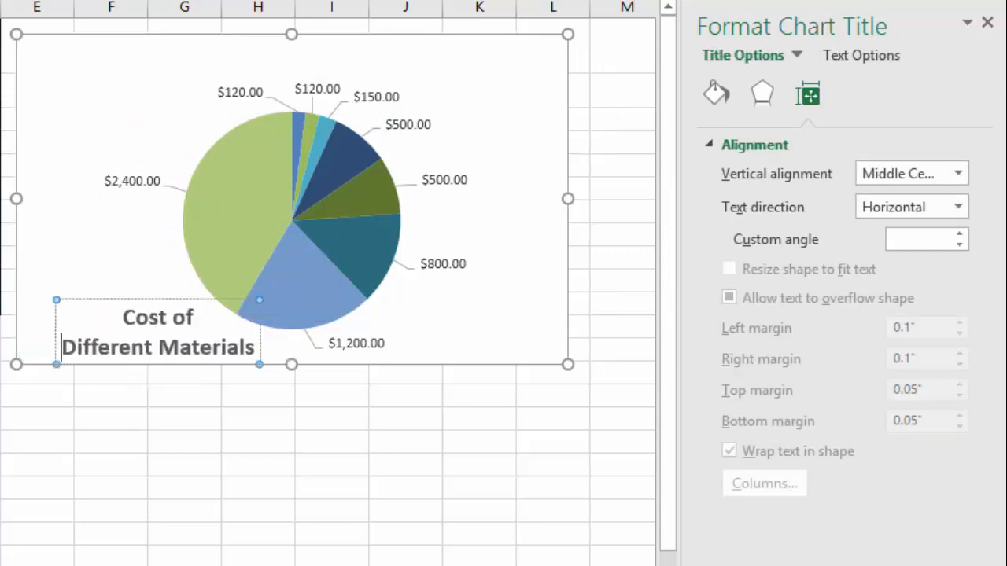
# Left-align the chart title text
pyautogui.hotkey('ctrl', 'a')
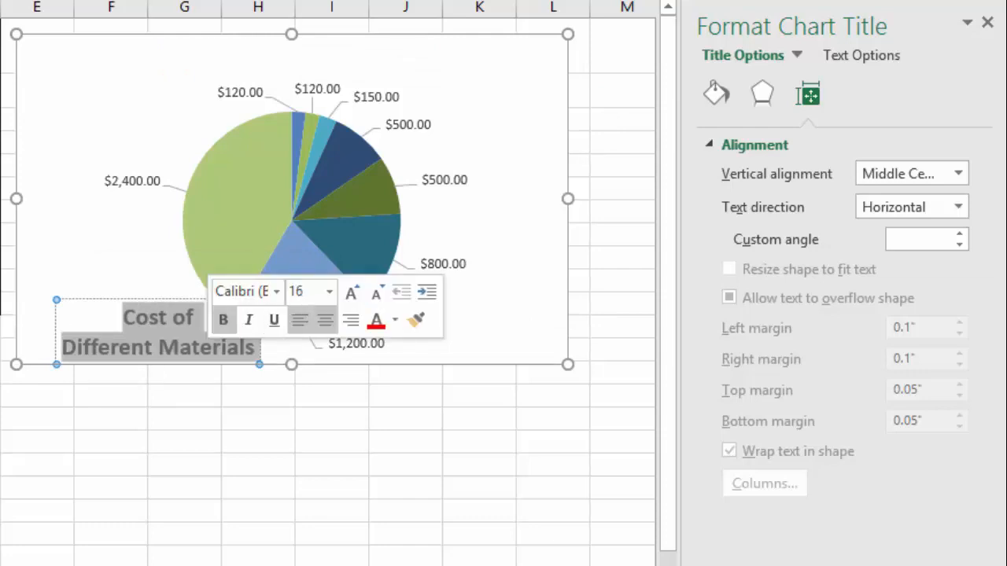
pyautogui.click(300, 319)
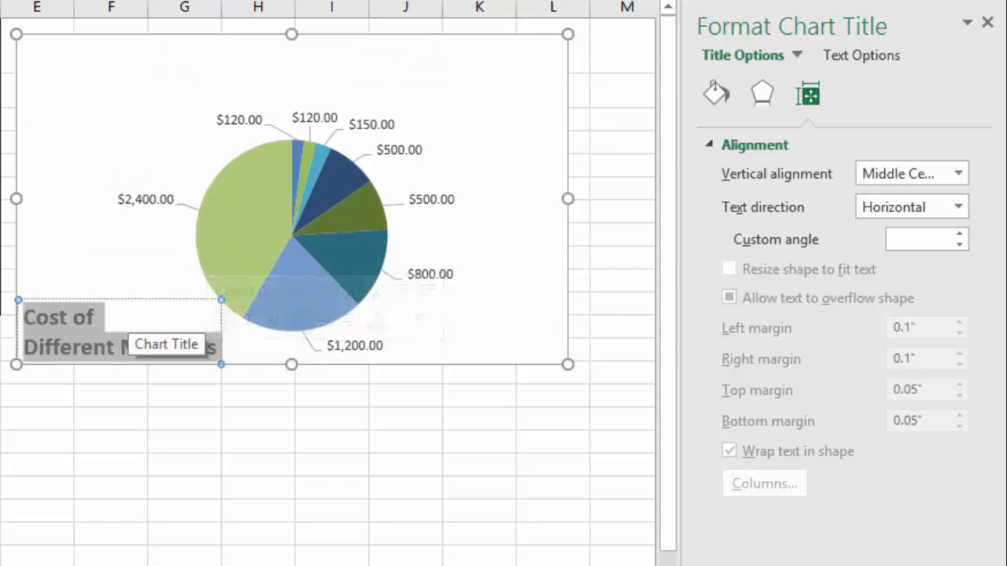
pyautogui.click(118, 272)
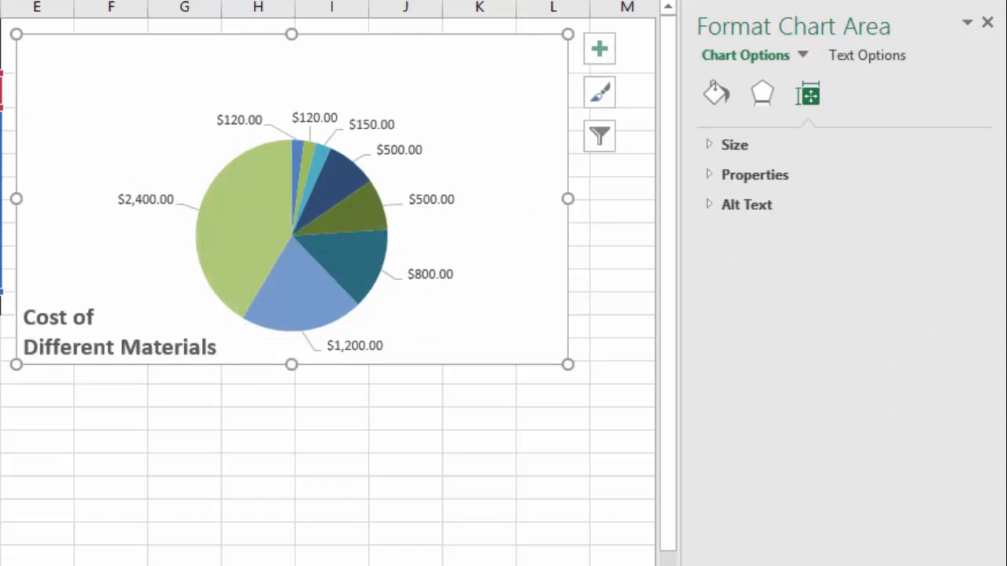
# Enlarge the plot area and shift it upward within the chart
pyautogui.click(244, 192)
pyautogui.click(220, 167)
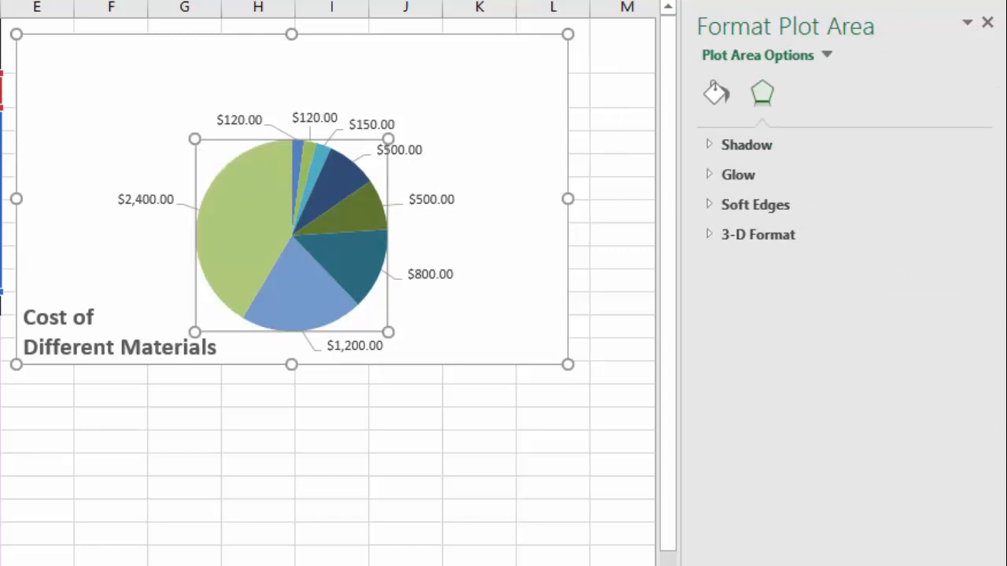
pyautogui.moveTo(196, 140); pyautogui.dragTo(162, 106)
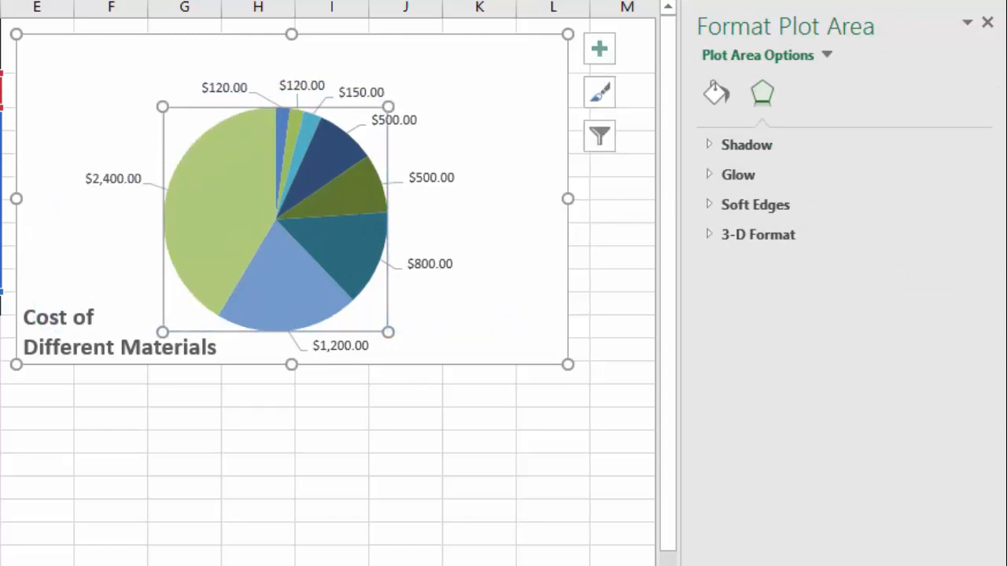
pyautogui.moveTo(179, 123); pyautogui.dragTo(179, 90)
pyautogui.click(118, 87)
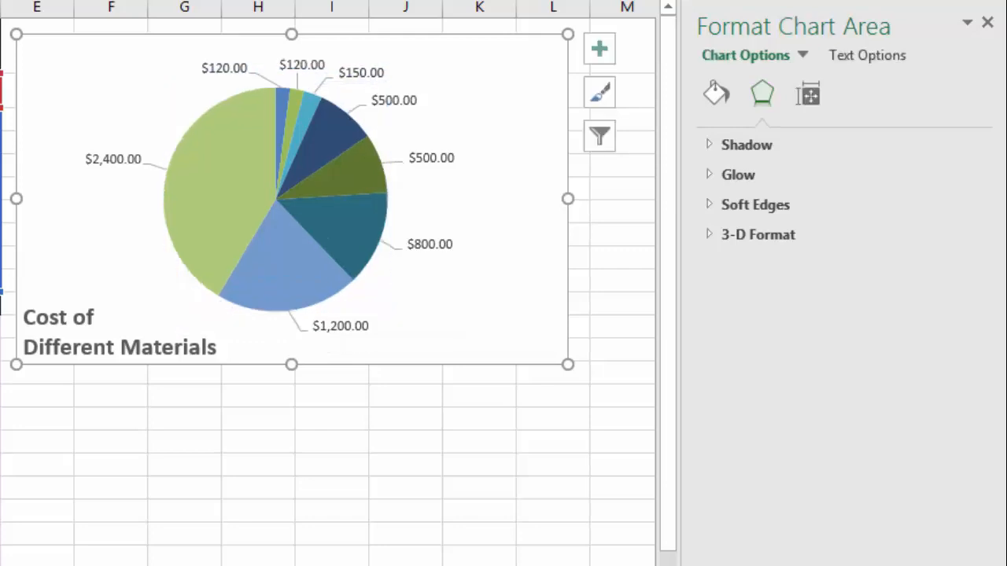
# Nudge the chart title slightly up and to the right
pyautogui.click(49, 318)
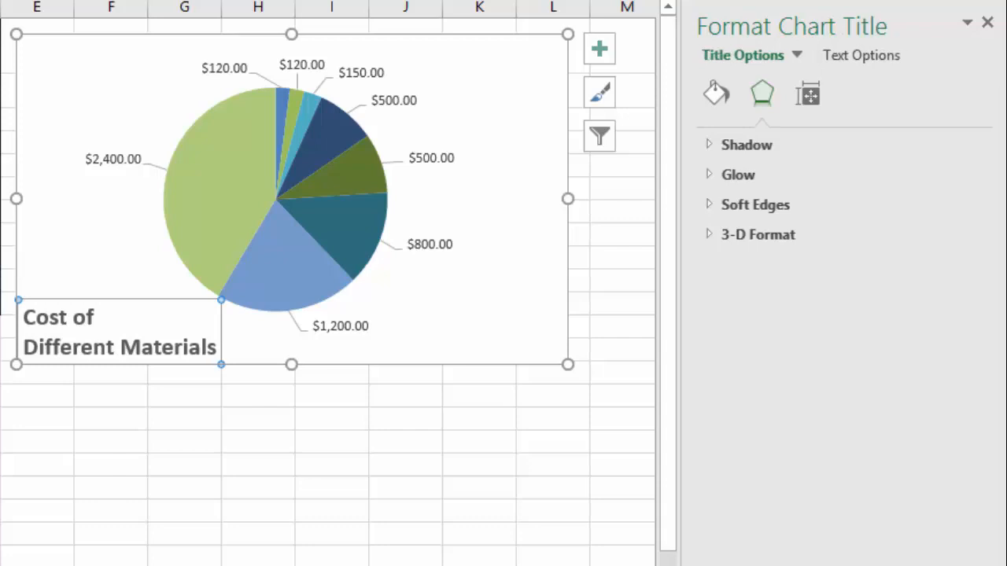
pyautogui.moveTo(49, 318); pyautogui.dragTo(64, 306)
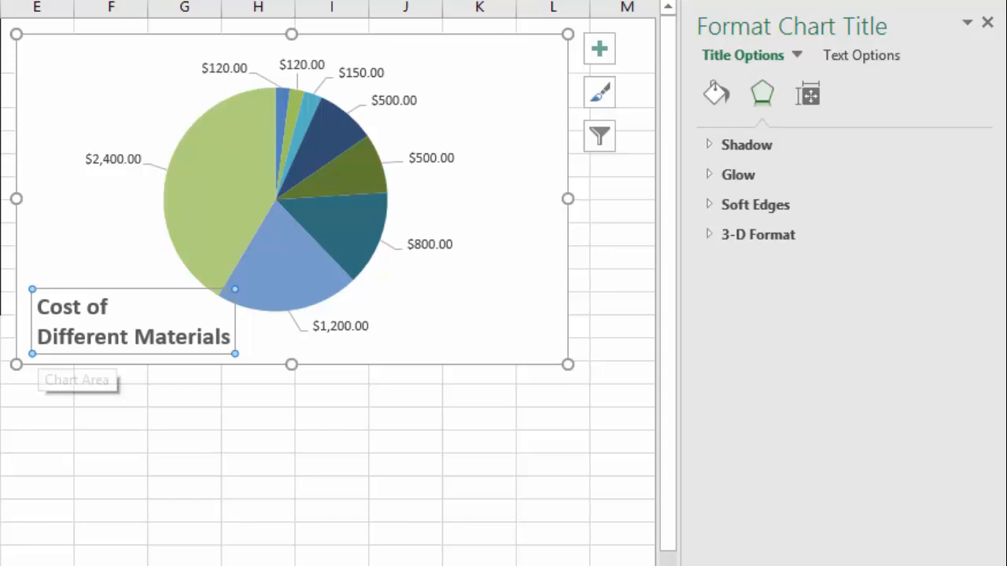
pyautogui.click(479, 395)
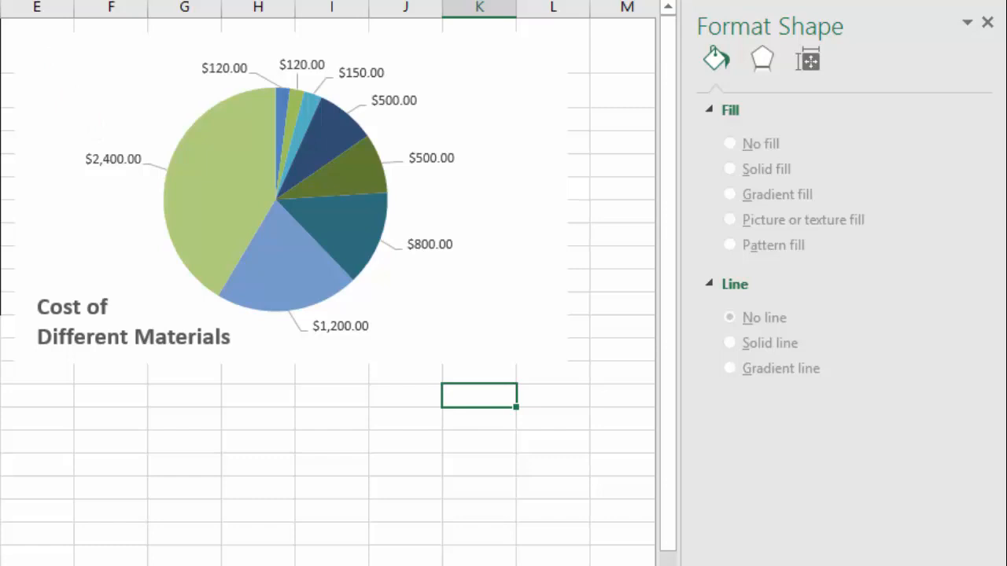
# Set the pie chart's data labels to show category name and percentage instead of value
pyautogui.click(113, 160)
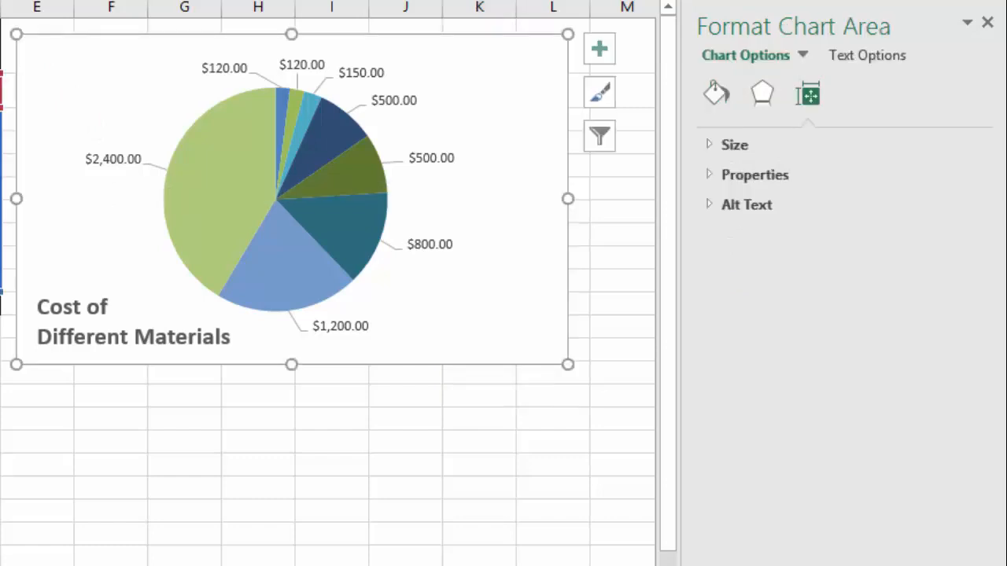
pyautogui.click(113, 160)
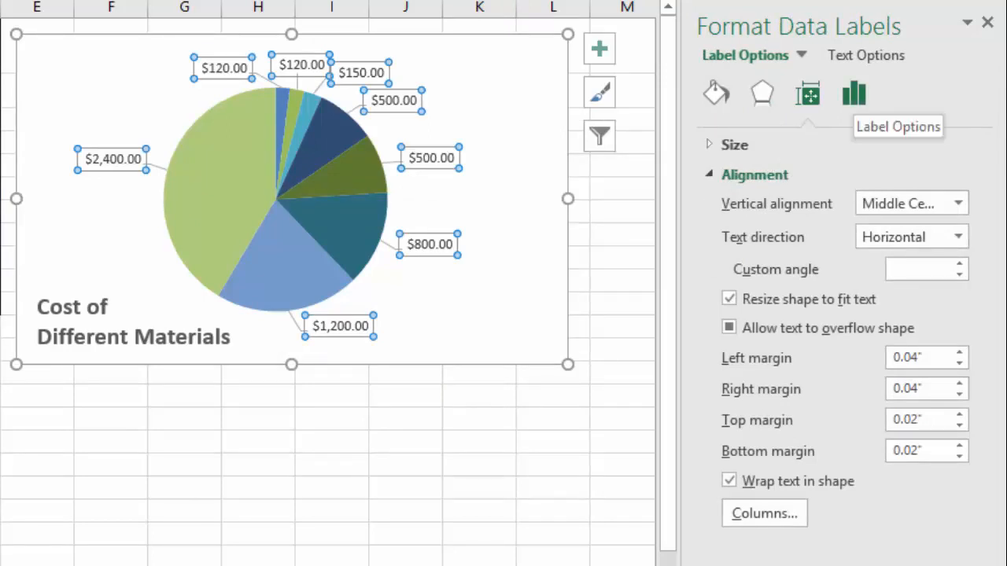
pyautogui.click(854, 94)
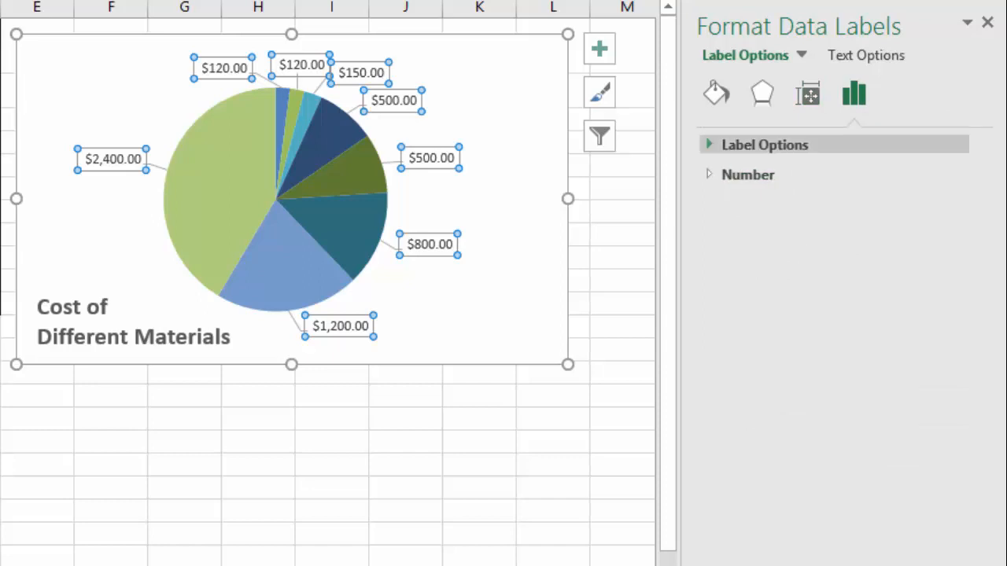
pyautogui.click(764, 144)
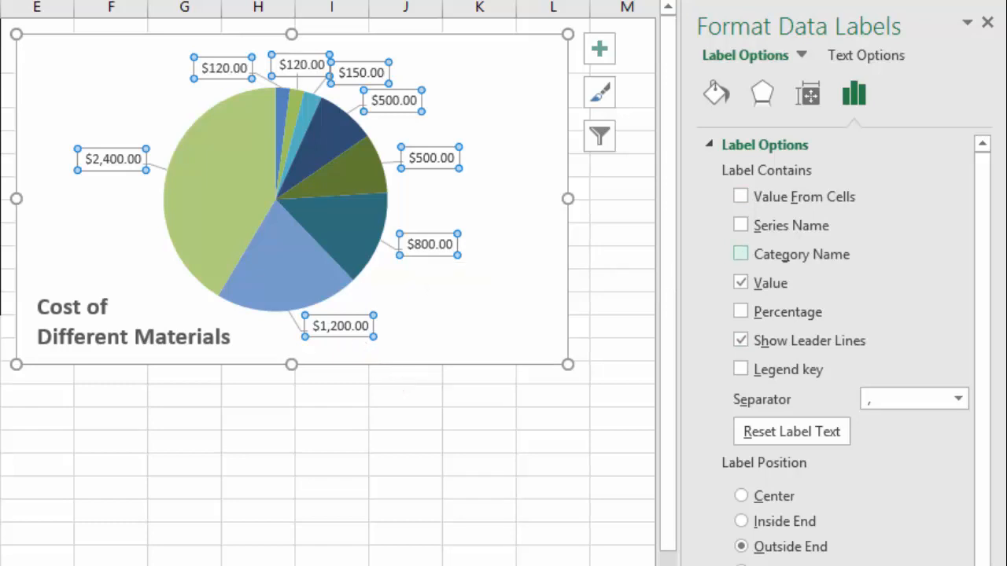
pyautogui.click(740, 253)
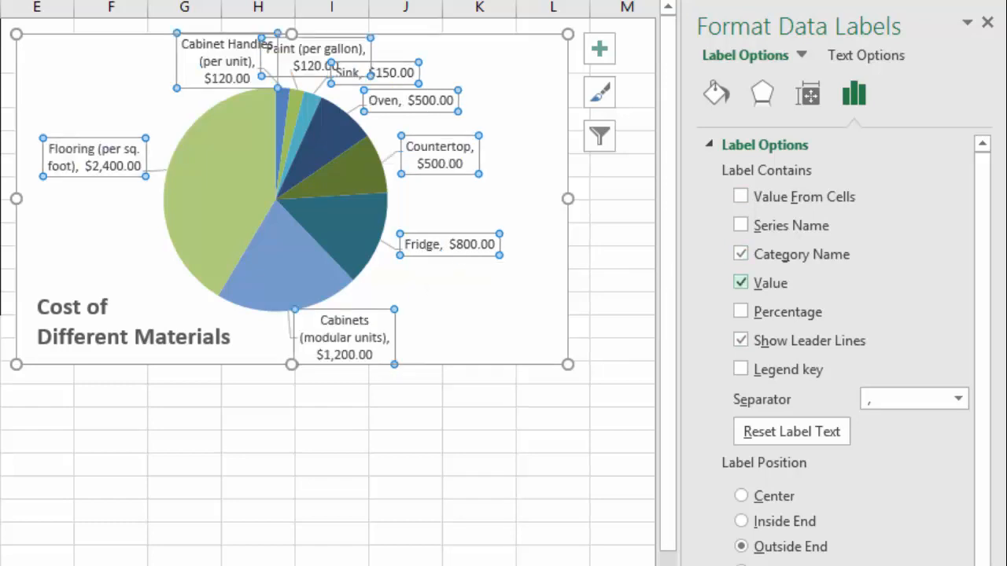
pyautogui.click(740, 283)
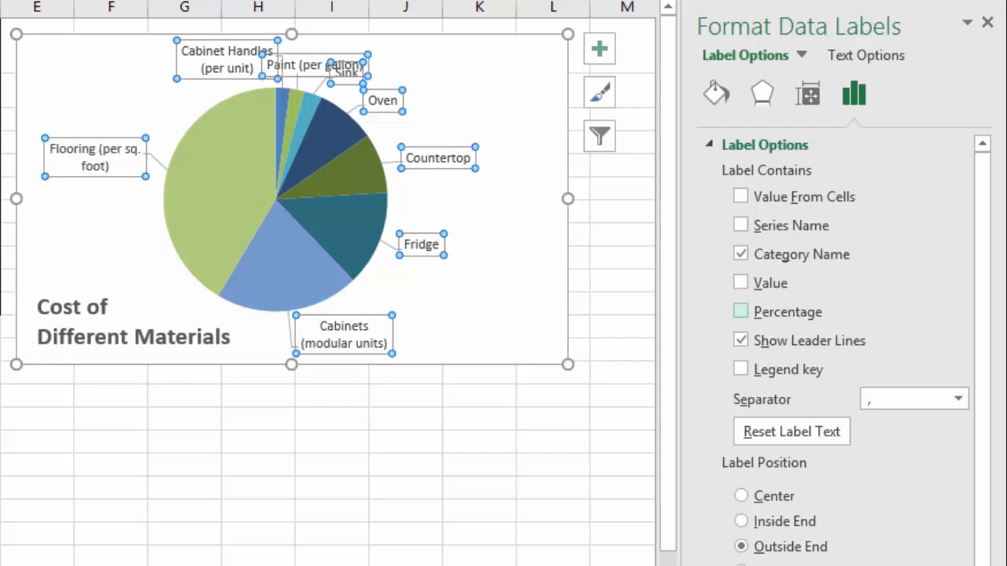
pyautogui.click(740, 312)
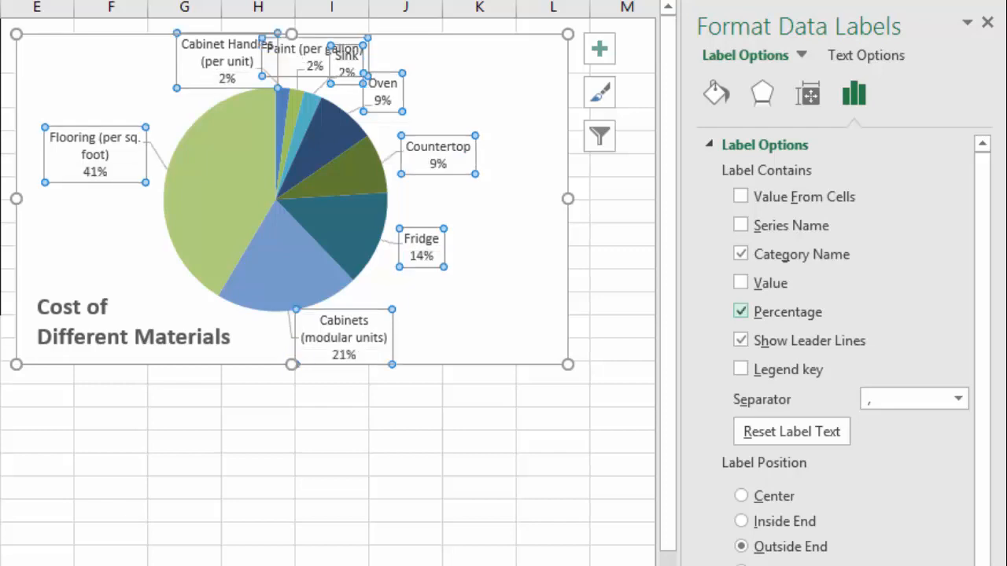
# Shift the Cabinet Handles and Paint data labels slightly left so they no longer overlap
pyautogui.click(505, 288)
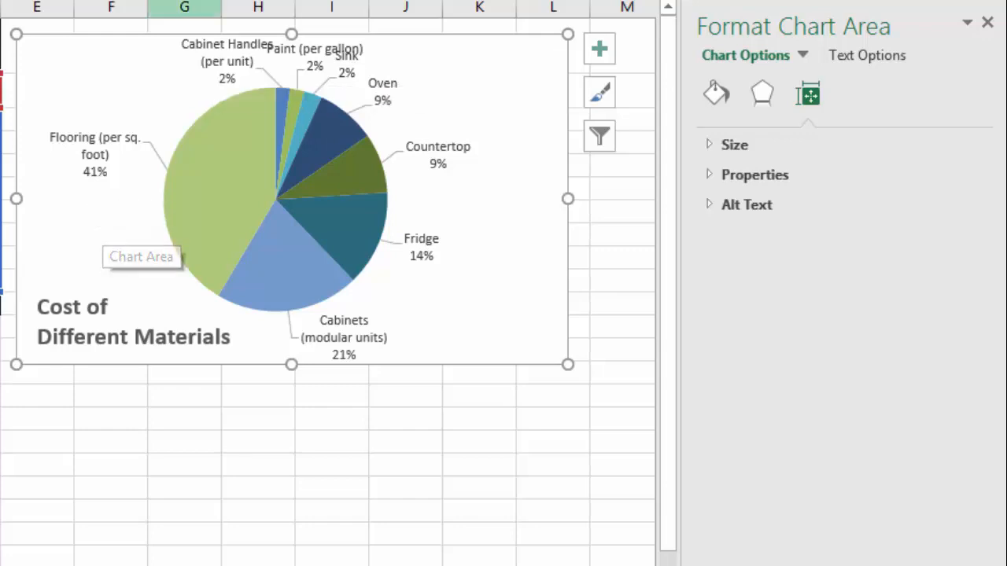
pyautogui.click(217, 61)
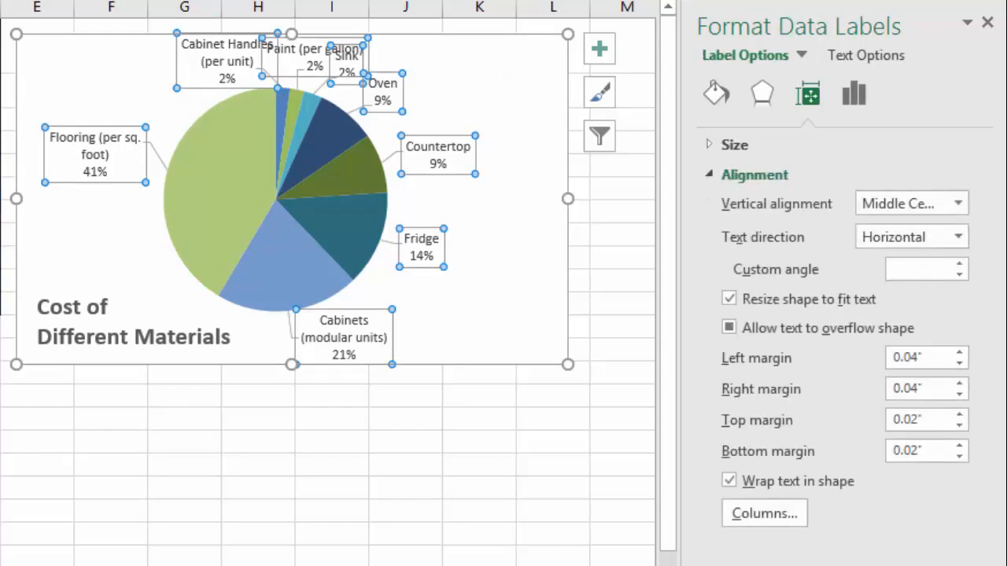
pyautogui.click(217, 60)
pyautogui.moveTo(217, 61); pyautogui.dragTo(173, 61)
pyautogui.click(296, 56)
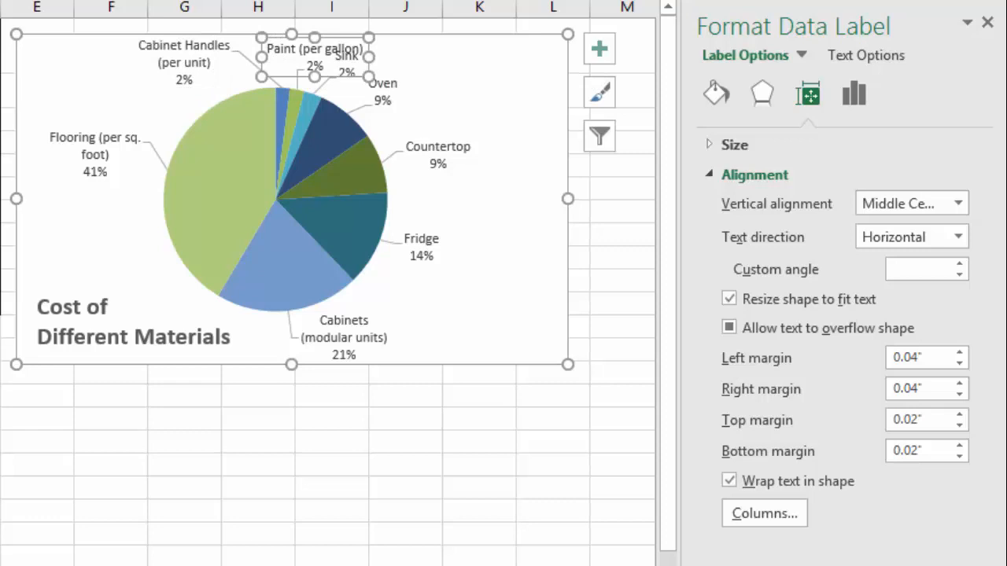
pyautogui.moveTo(296, 56); pyautogui.dragTo(274, 58)
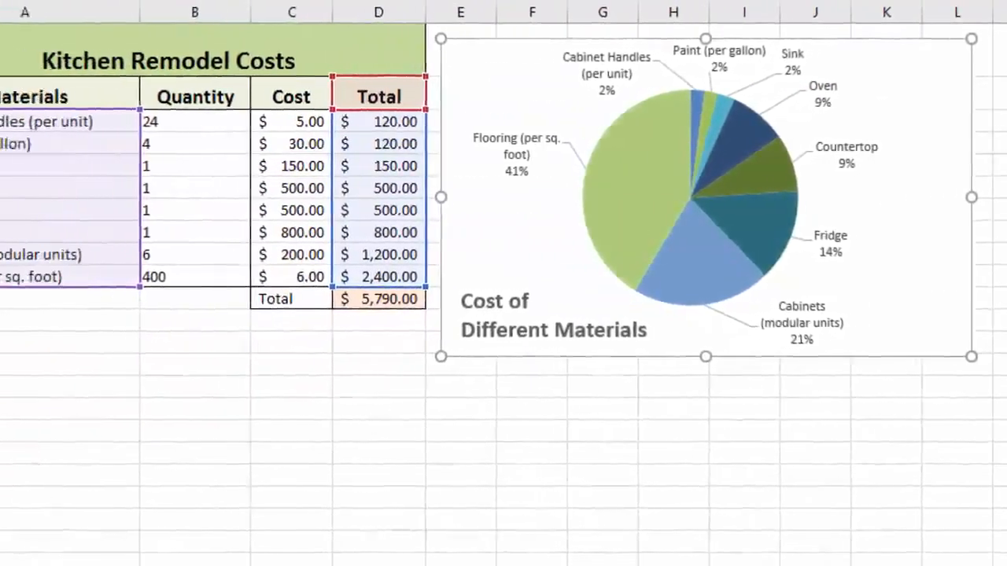
# Shorten the material names in A3 and A4 to "Cabinet Handles" and "Paint" by removing the unit notes
pyautogui.doubleClick(206, 122)
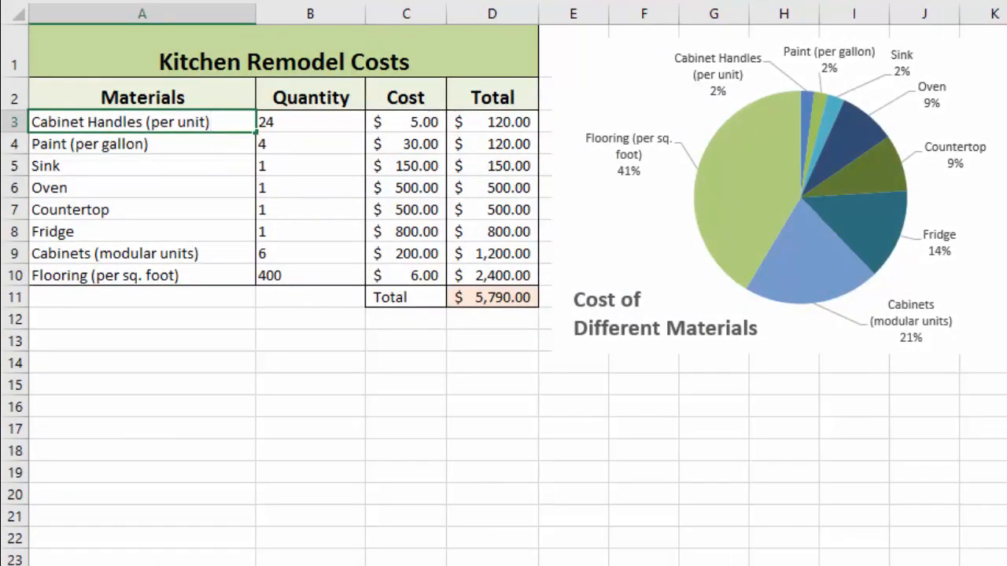
pyautogui.press('BackSpace')
pyautogui.press('BackSpace')
pyautogui.press('BackSpace')
pyautogui.press('BackSpace')
pyautogui.press('BackSpace')
pyautogui.press('BackSpace')
pyautogui.press('BackSpace')
pyautogui.press('BackSpace')
pyautogui.press('BackSpace')
pyautogui.press('BackSpace')
pyautogui.press('BackSpace')
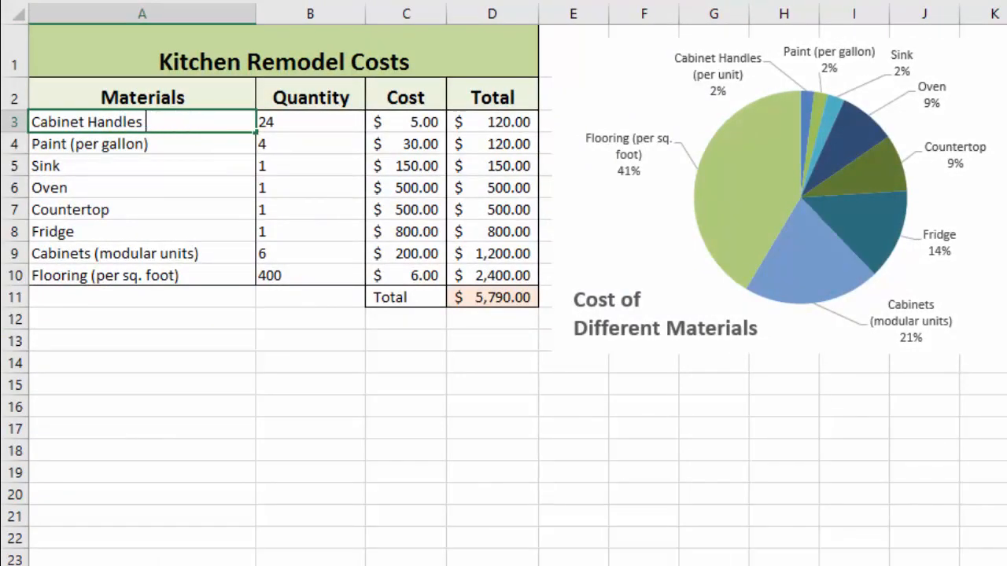
pyautogui.press('Return')
pyautogui.press('F2')
# Shorten the material names in A9 and A10 to "Cabinets" and "Flooring" by removing the unit notes
pyautogui.press('BackSpace')
pyautogui.press('BackSpace')
pyautogui.press('BackSpace')
pyautogui.press('BackSpace')
pyautogui.press('BackSpace')
pyautogui.press('BackSpace')
pyautogui.press('BackSpace')
pyautogui.press('BackSpace')
pyautogui.press('BackSpace')
pyautogui.press('BackSpace')
pyautogui.press('BackSpace')
pyautogui.press('BackSpace')
pyautogui.press('BackSpace')
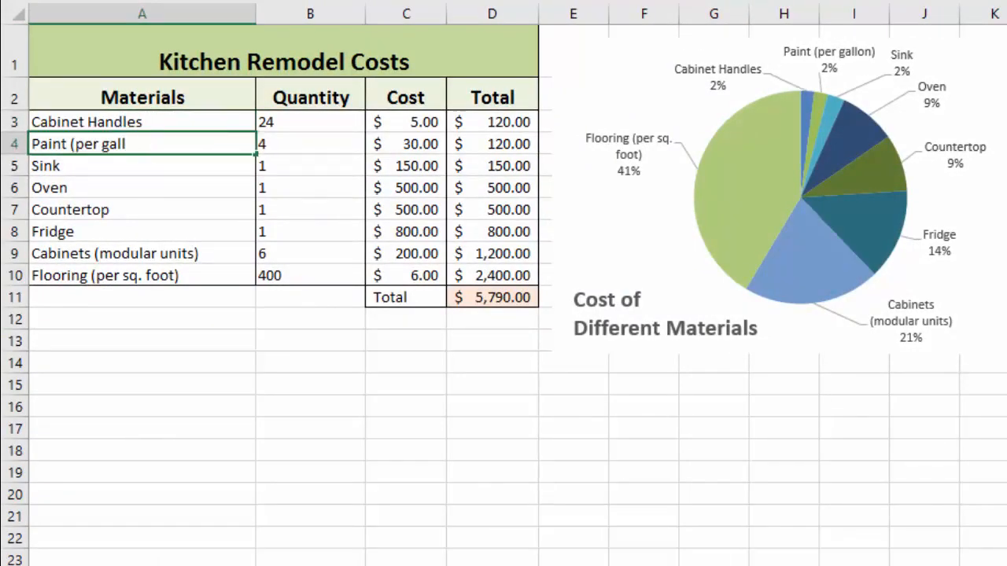
pyautogui.press('Return')
pyautogui.press('Down')
pyautogui.press('Down')
pyautogui.press('Down')
pyautogui.press('Down')
pyautogui.press('F2')
pyautogui.press('BackSpace')
pyautogui.press('BackSpace')
pyautogui.press('BackSpace')
pyautogui.press('BackSpace')
pyautogui.press('BackSpace')
pyautogui.press('BackSpace')
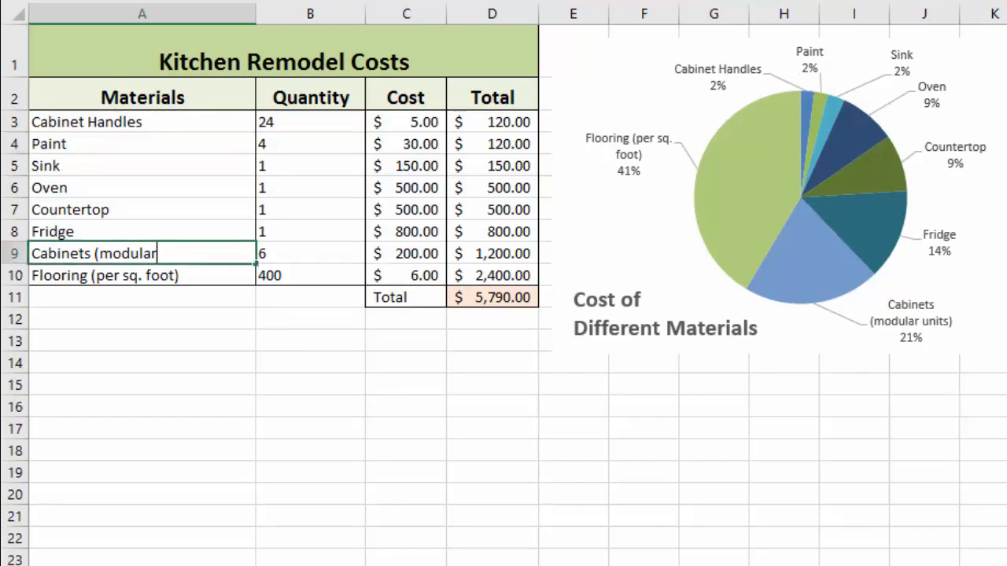
pyautogui.press('BackSpace')
pyautogui.press('BackSpace')
pyautogui.press('BackSpace')
pyautogui.press('BackSpace')
pyautogui.press('BackSpace')
pyautogui.press('BackSpace')
pyautogui.press('BackSpace')
pyautogui.press('BackSpace')
pyautogui.press('BackSpace')
pyautogui.press('BackSpace')
pyautogui.press('Return')
pyautogui.press('F2')
pyautogui.hotkey('shift', 'Left')
pyautogui.hotkey('shift', 'Left')
pyautogui.hotkey('shift', 'Left')
pyautogui.hotkey('shift', 'Left')
pyautogui.hotkey('shift', 'Left')
pyautogui.hotkey('shift', 'Left')
pyautogui.hotkey('shift', 'Left')
pyautogui.hotkey('shift', 'Left')
pyautogui.hotkey('shift', 'Left')
pyautogui.hotkey('shift', 'Left')
pyautogui.hotkey('shift', 'Left')
pyautogui.hotkey('shift', 'Left')
pyautogui.hotkey('shift', 'Left')
pyautogui.hotkey('shift', 'Left')
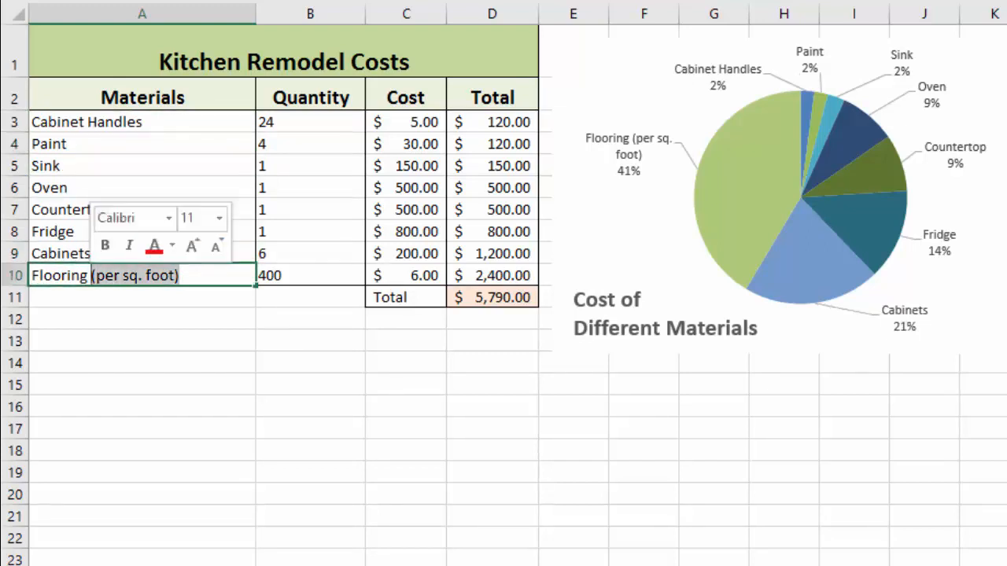
pyautogui.press('BackSpace')
pyautogui.click(492, 340)
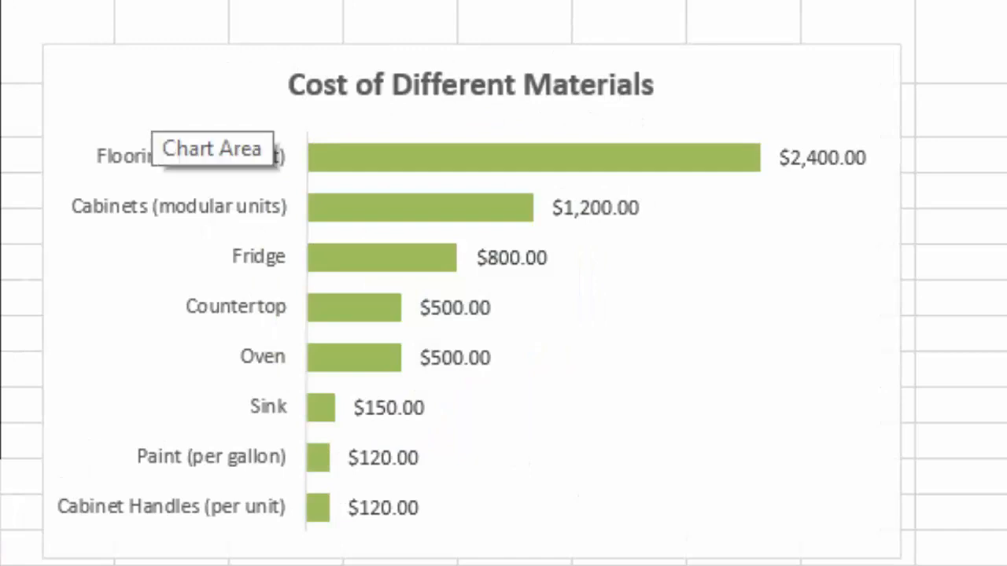
# Change the bar chart's chart type to Pie
pyautogui.click(151, 98)
pyautogui.rightClick(152, 99)
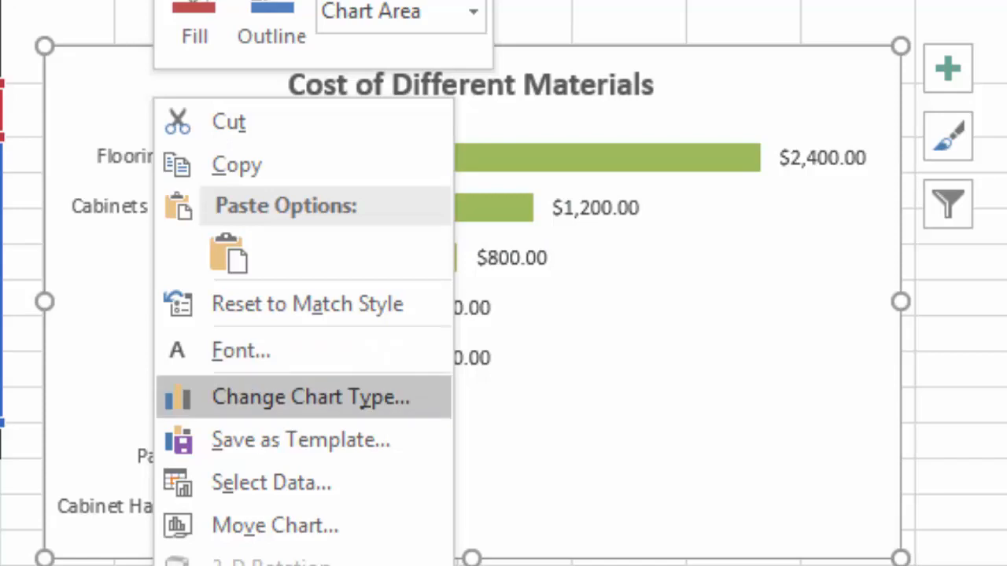
pyautogui.click(310, 397)
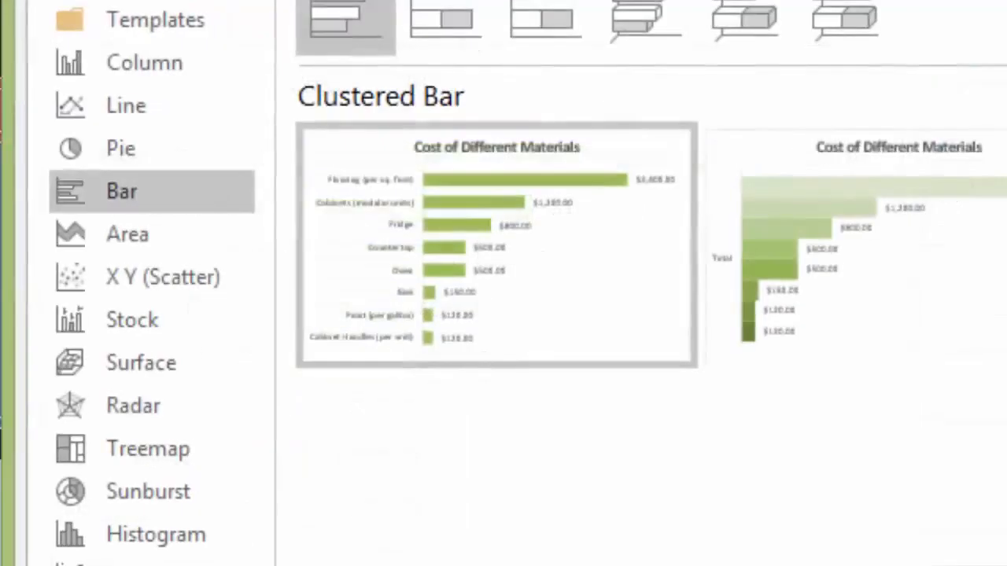
pyautogui.click(122, 148)
pyautogui.moveTo(495, 244)
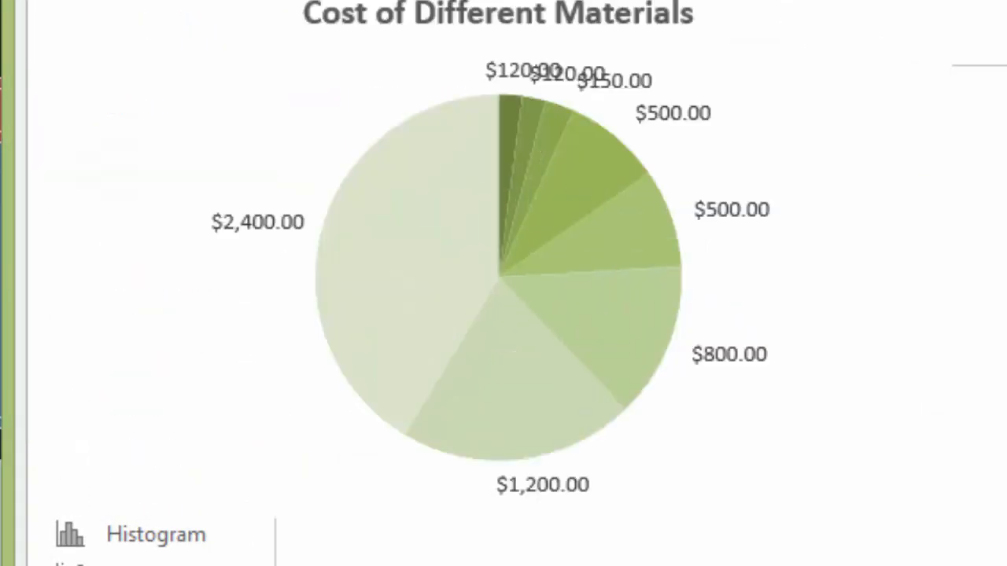
pyautogui.press('Return')
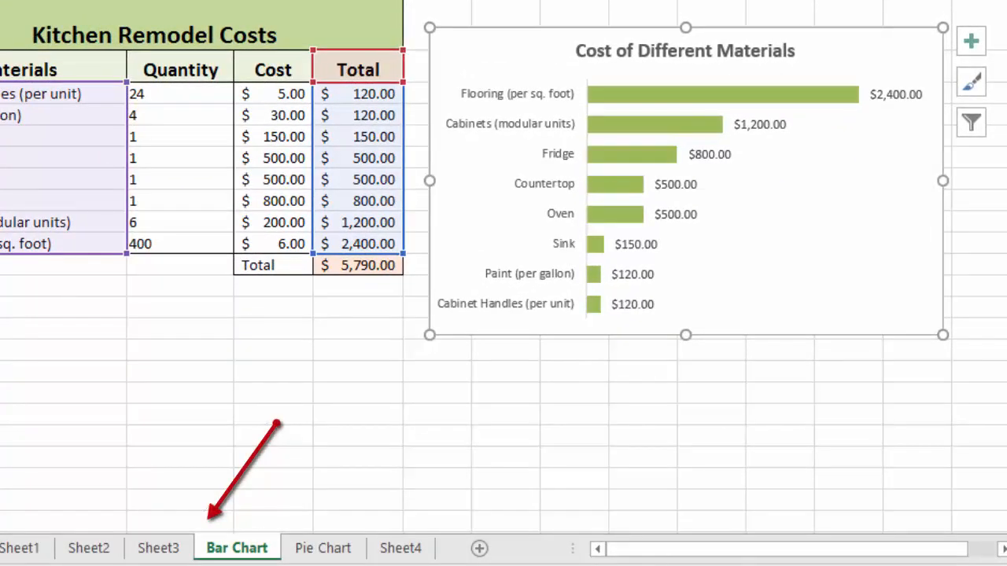
# Duplicate the Bar Chart worksheet, then switch back to the original Bar Chart sheet
pyautogui.moveTo(237, 548); pyautogui.dragTo(283, 548)
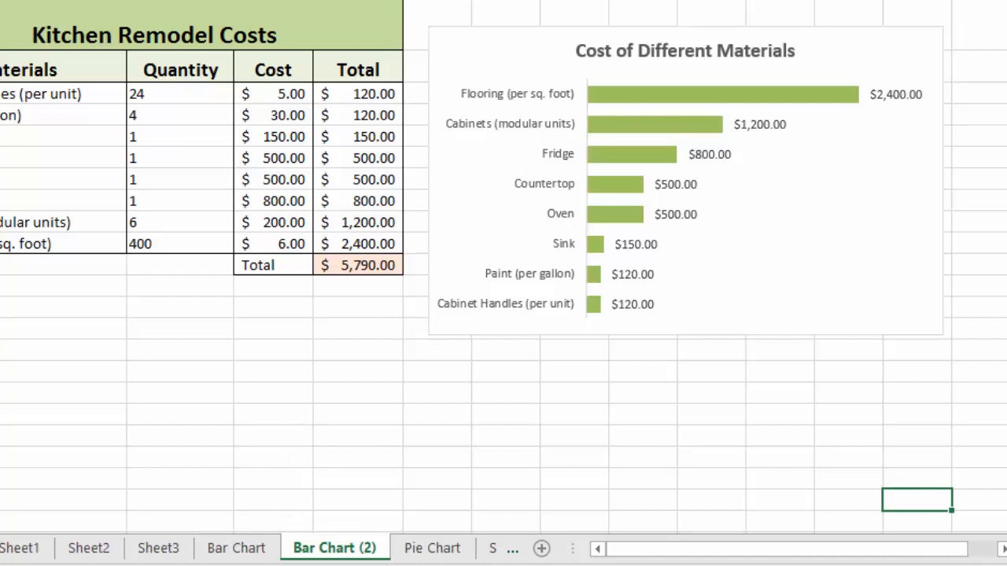
pyautogui.click(473, 228)
pyautogui.rightClick(473, 228)
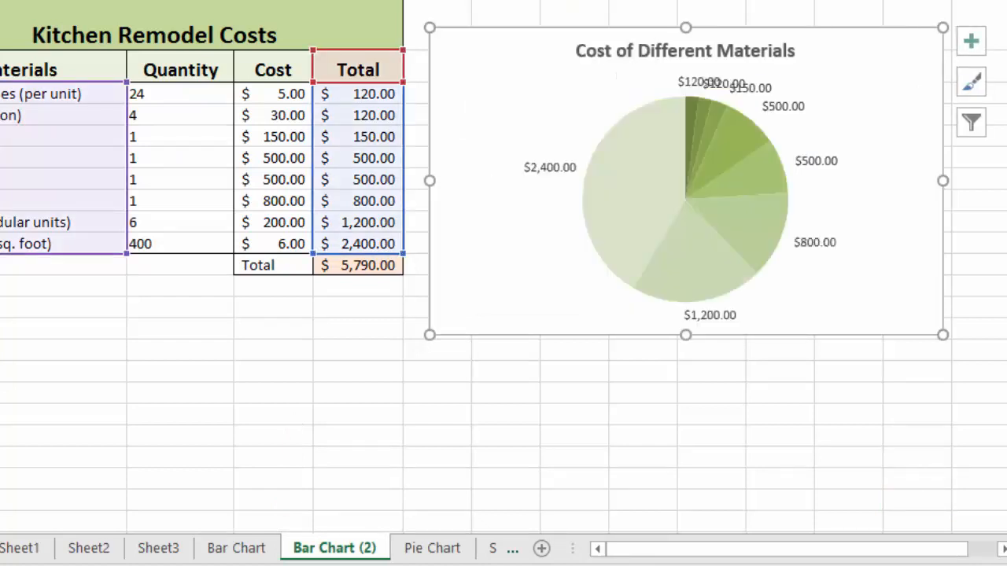
pyautogui.hotkey('ctrl', 'pageup')
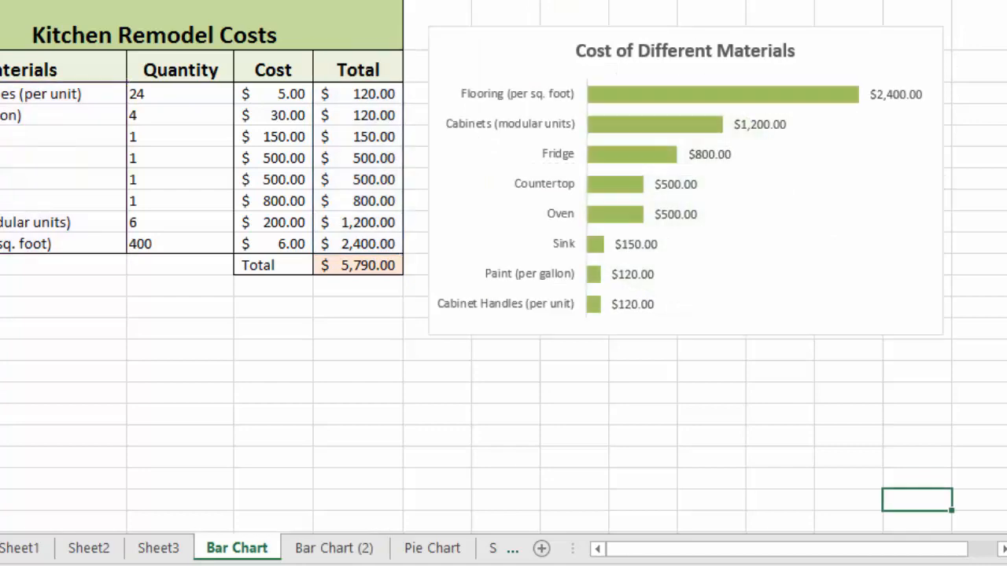